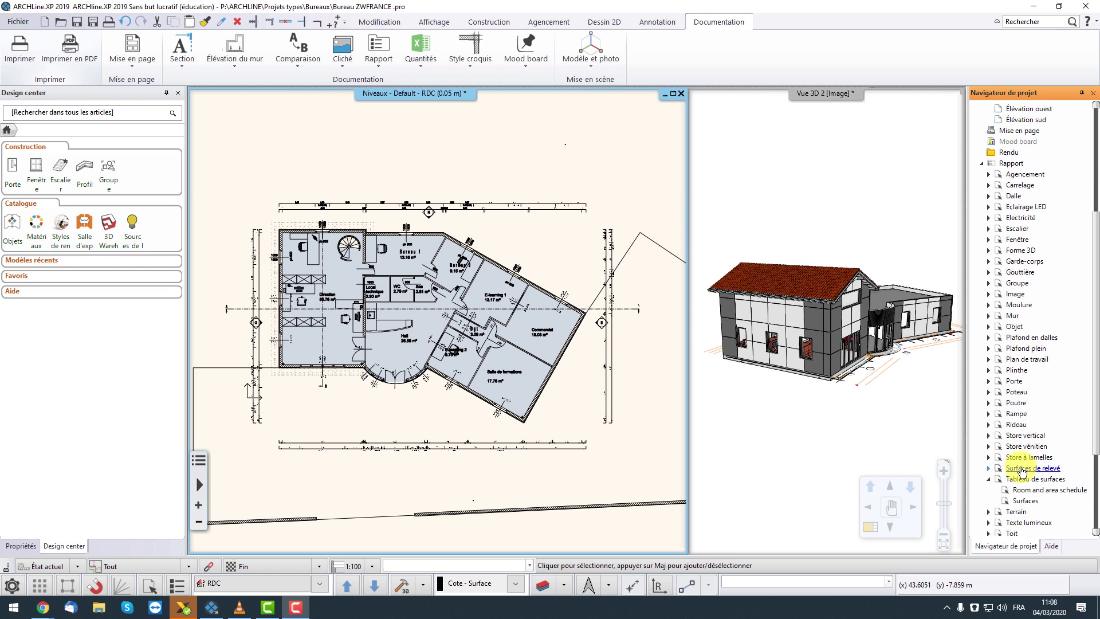
- Place the Surfaces report for all floors above the ground-floor plan with the default formatting and inspect the resulting table
{"action": "left_click", "coordinate": [989, 481]}
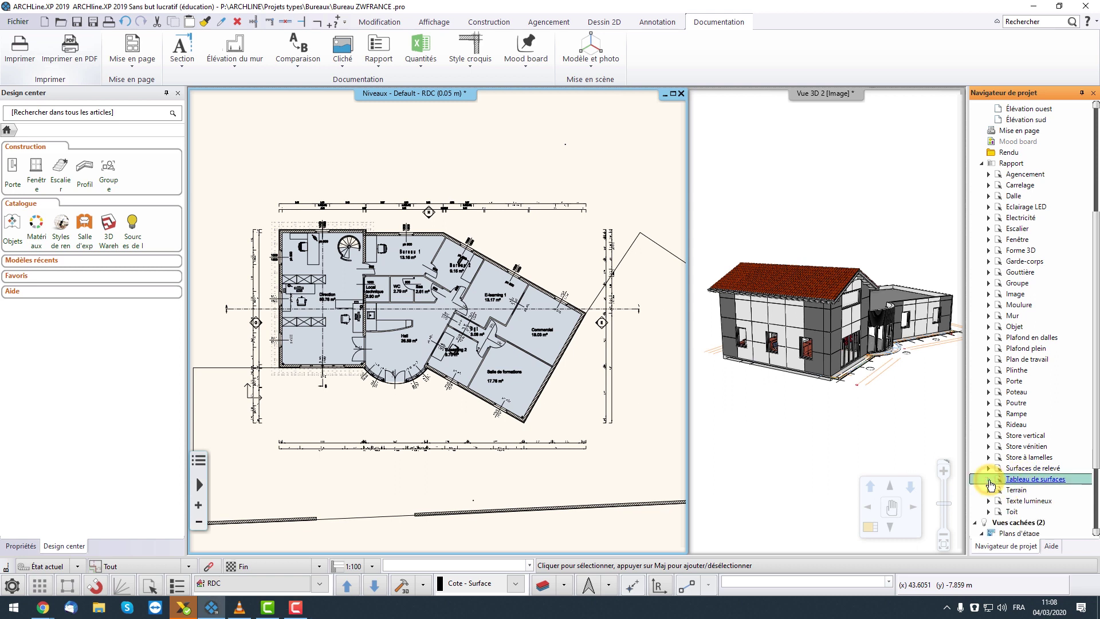
{"action": "left_click", "coordinate": [989, 480]}
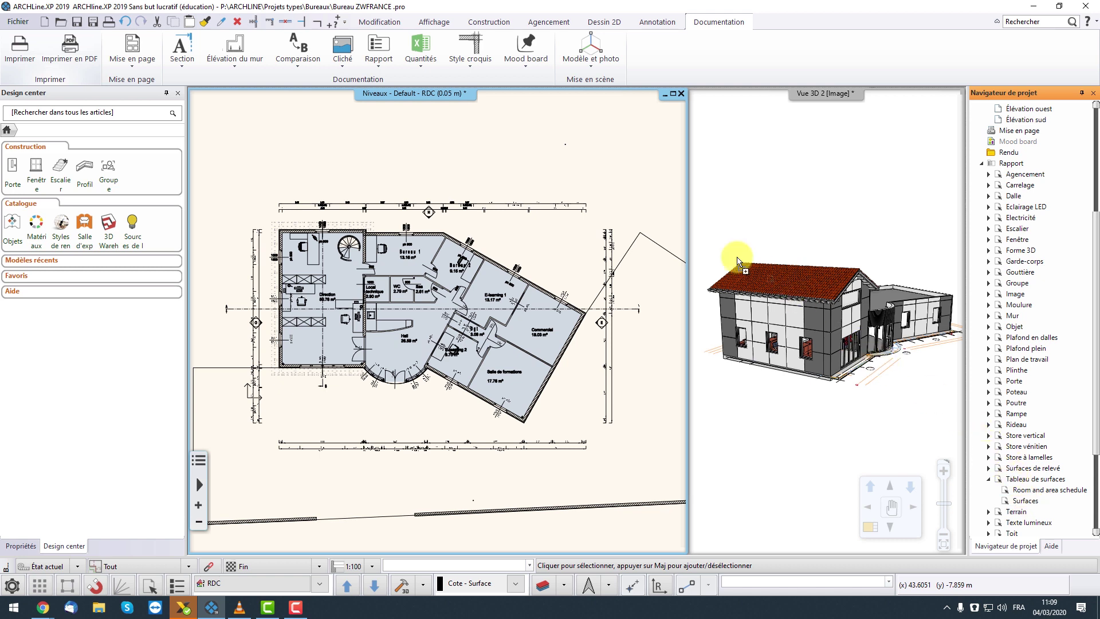
{"action": "left_click", "coordinate": [342, 149]}
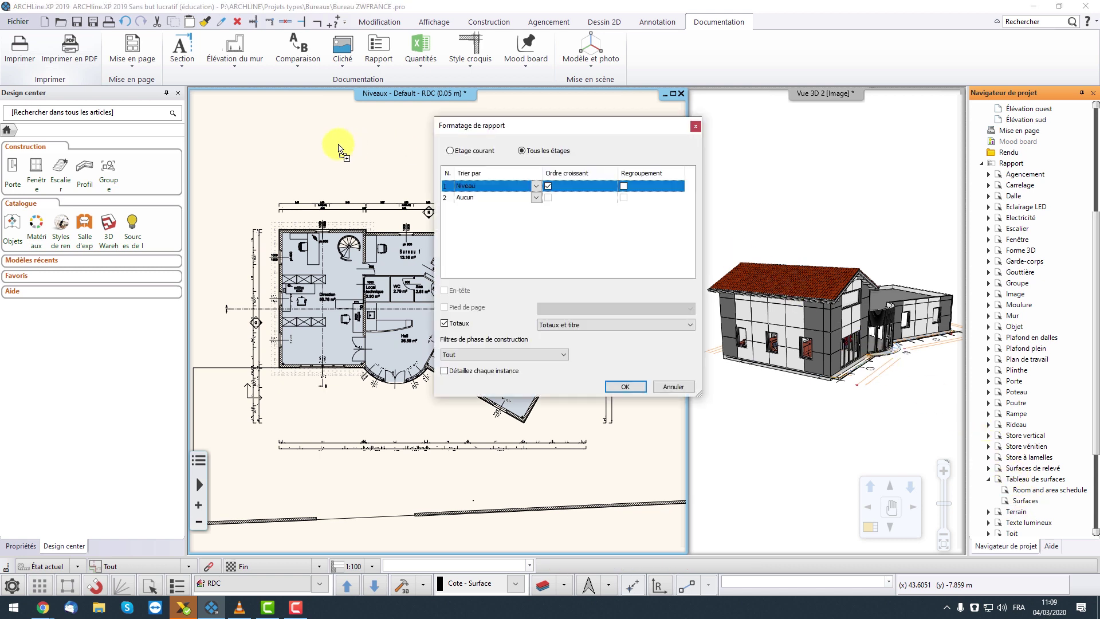
{"action": "key", "text": "Return"}
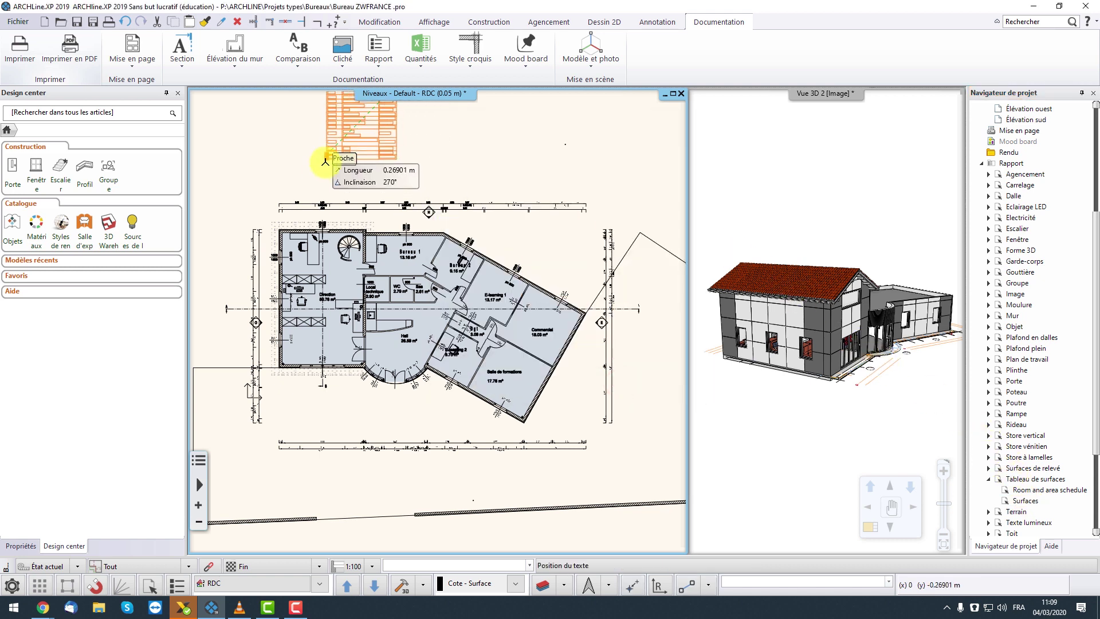
{"action": "left_click", "coordinate": [314, 169]}
{"action": "scroll", "coordinate": [401, 218], "scroll_direction": "up", "scroll_amount": 5}
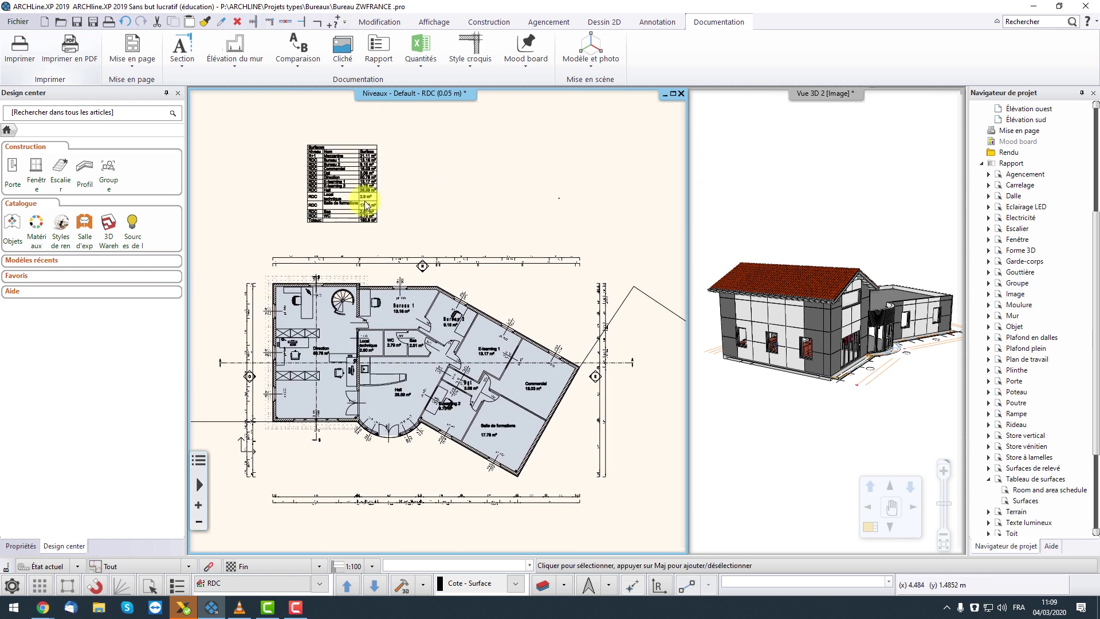
{"action": "left_click", "coordinate": [411, 272]}
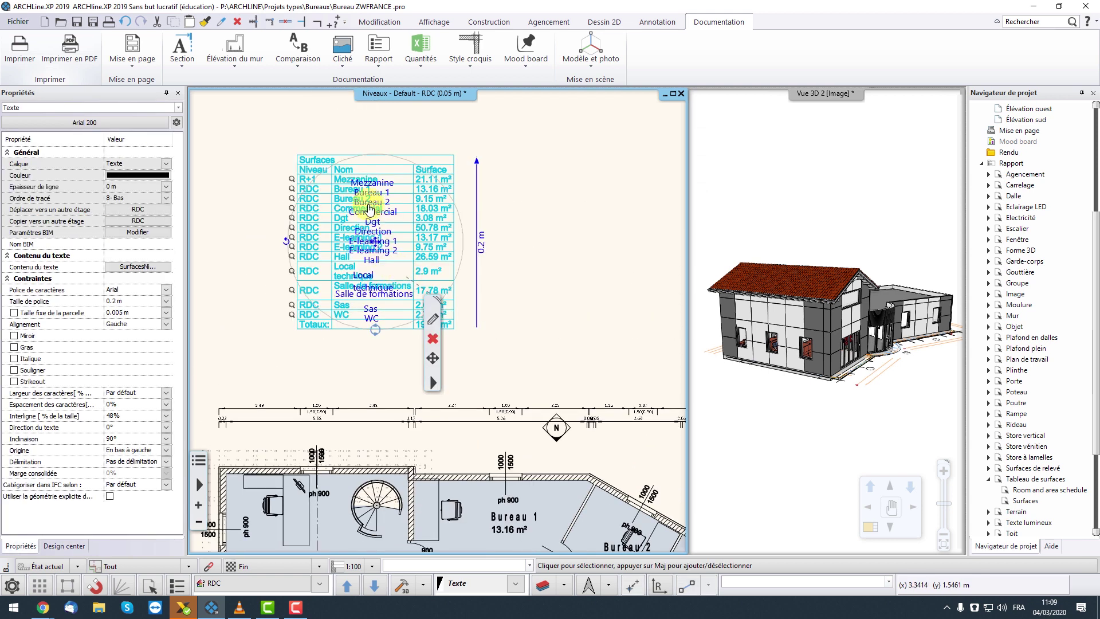
{"action": "left_click", "coordinate": [521, 210]}
{"action": "scroll", "coordinate": [611, 325], "scroll_direction": "down", "scroll_amount": 5}
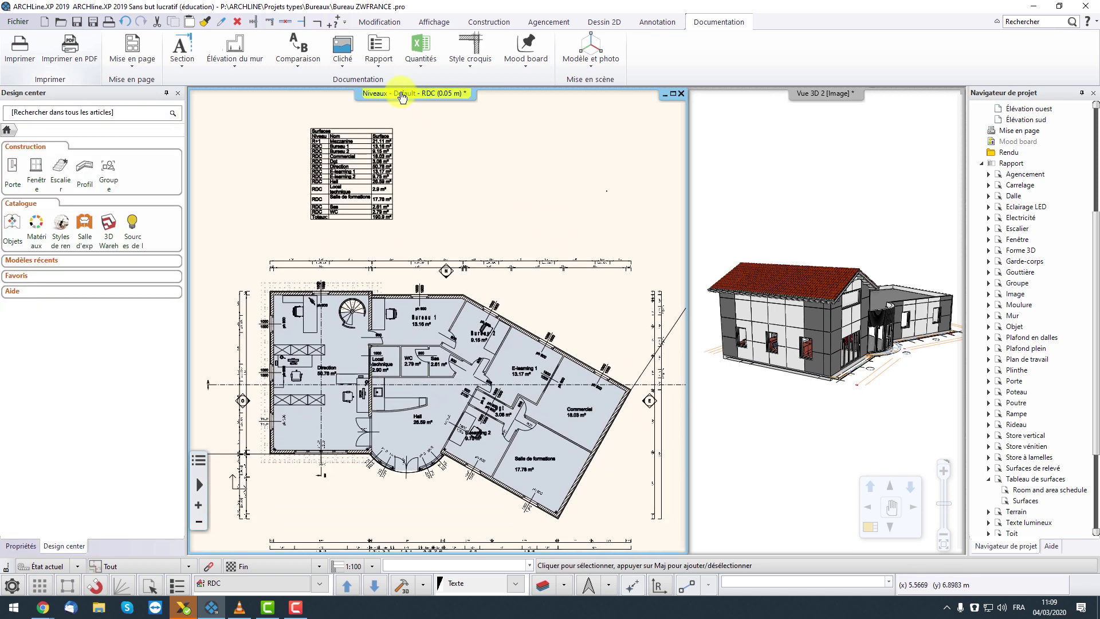
- Delete the surface table placed above the ground-floor plan
{"action": "left_click", "coordinate": [436, 125]}
{"action": "left_click", "coordinate": [373, 175]}
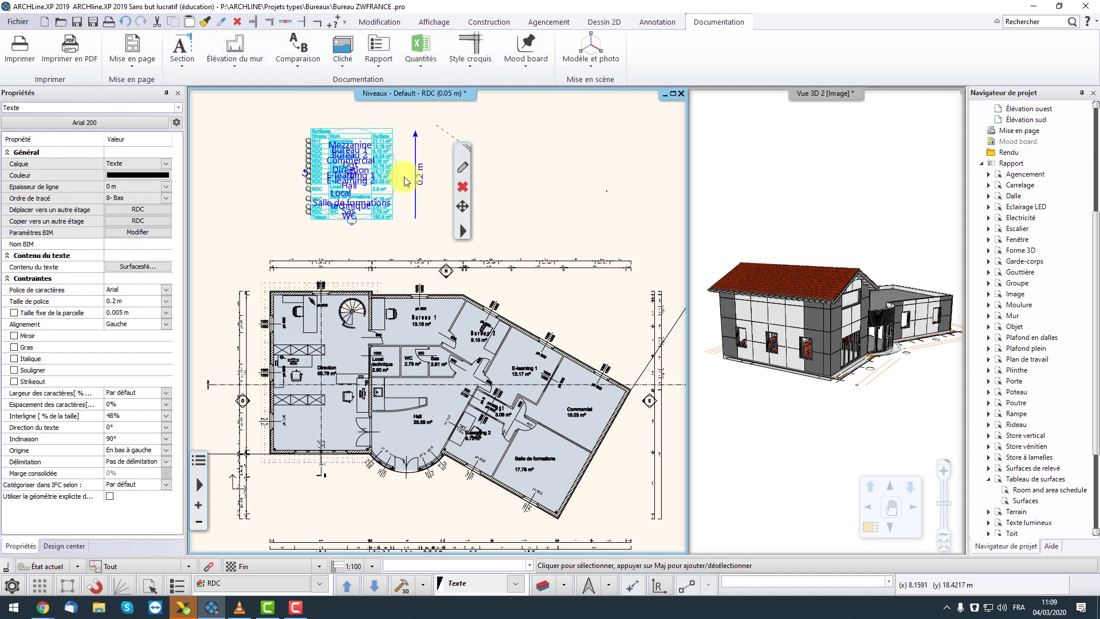
{"action": "key", "text": "Delete"}
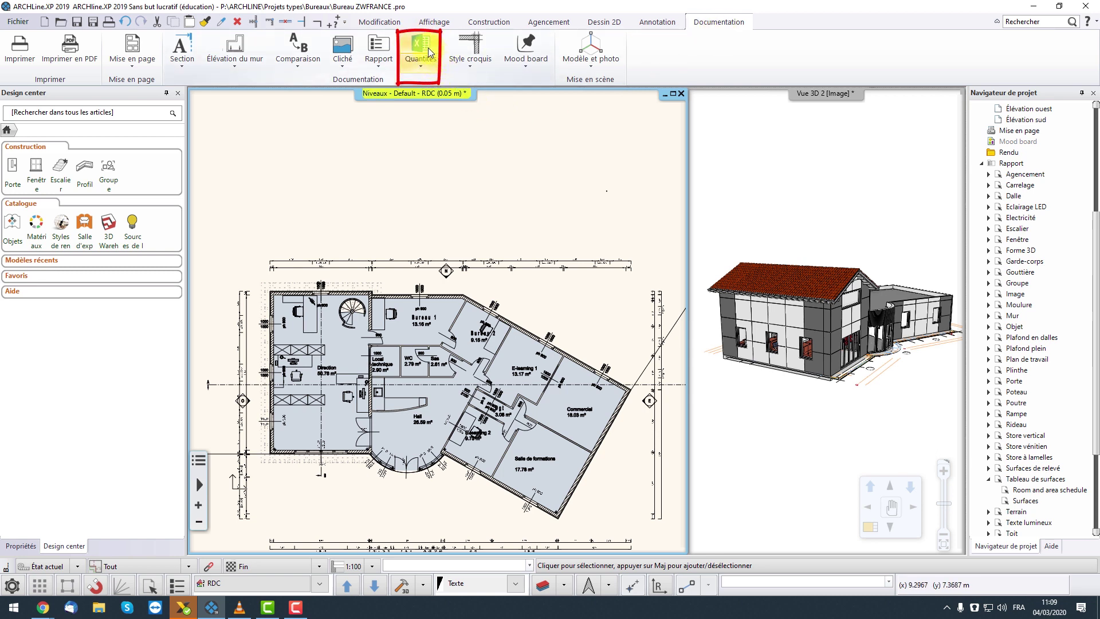
- Start an Excel quantity list of type Calcul intérieur that includes only the Agencement class
{"action": "left_click", "coordinate": [421, 66]}
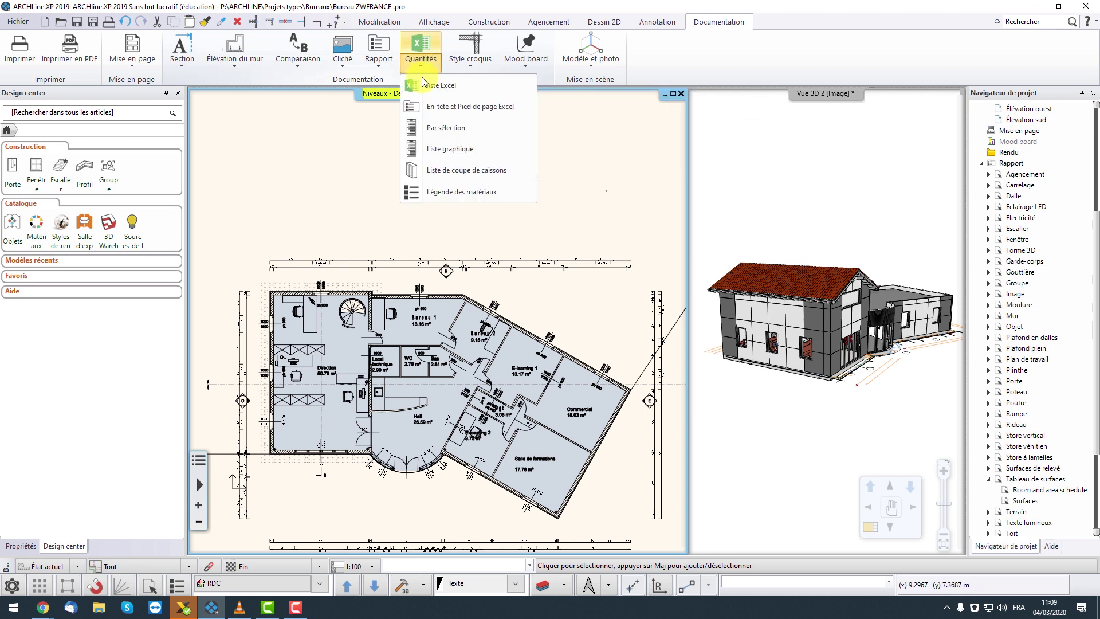
{"action": "left_click", "coordinate": [457, 86]}
{"action": "left_click_drag", "start_coordinate": [548, 174], "coordinate": [552, 164]}
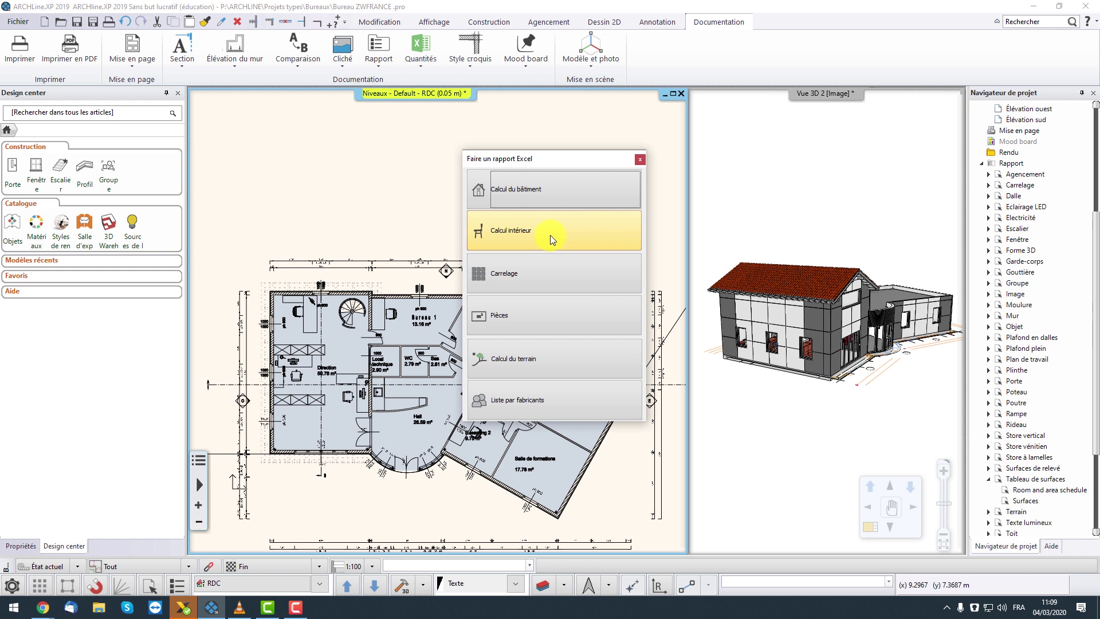
{"action": "left_click", "coordinate": [504, 235]}
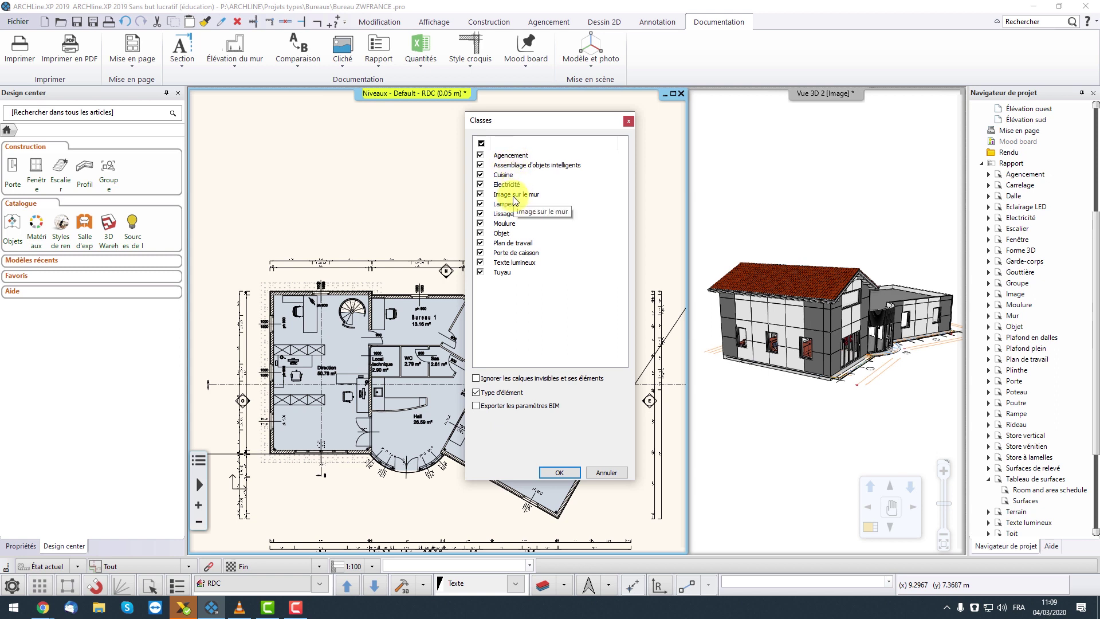
{"action": "left_click", "coordinate": [481, 143]}
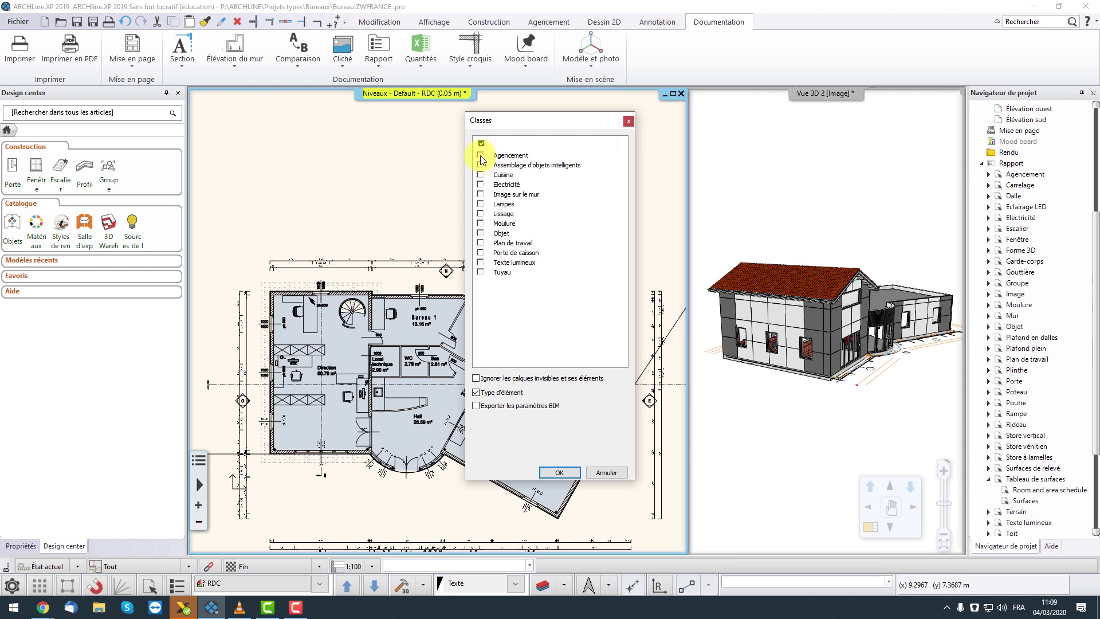
{"action": "left_click", "coordinate": [481, 155]}
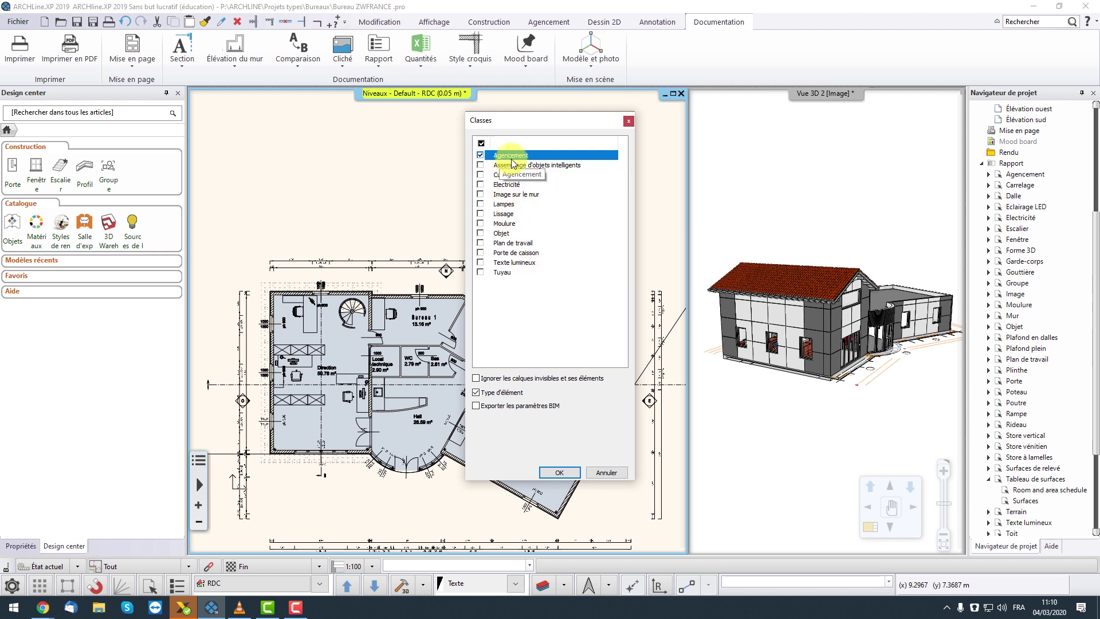
{"action": "left_click", "coordinate": [559, 472]}
- Window-select the entire ground-floor building plan as the elements for the quantity list and confirm the selection
{"action": "scroll", "coordinate": [583, 249], "scroll_direction": "down", "scroll_amount": 2}
{"action": "left_click_drag", "start_coordinate": [633, 239], "coordinate": [259, 488]}
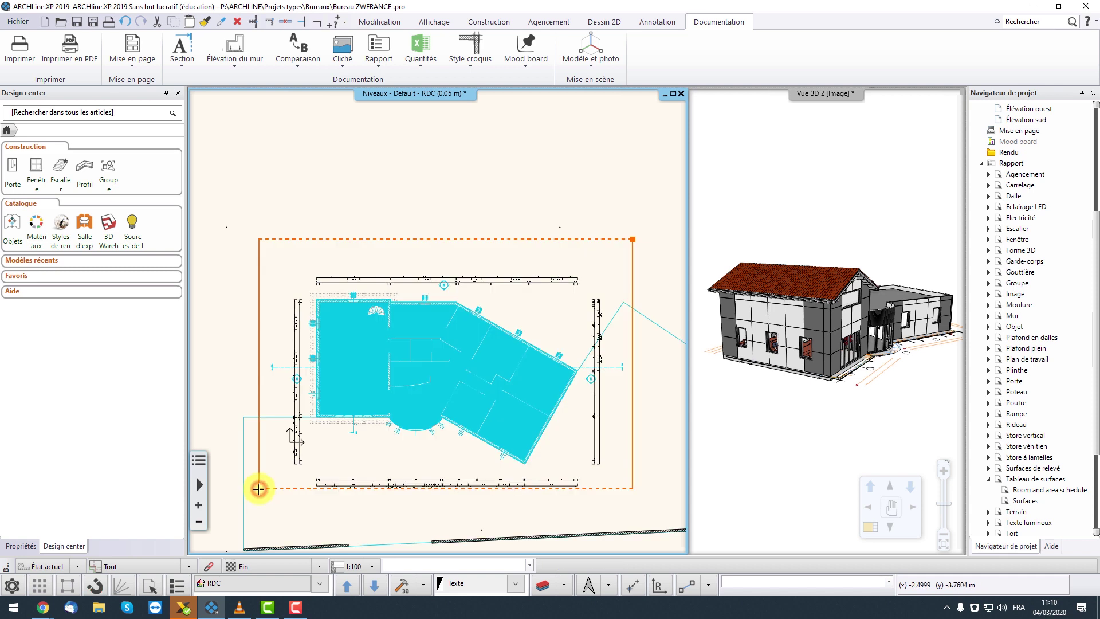
{"action": "key", "text": "Return"}
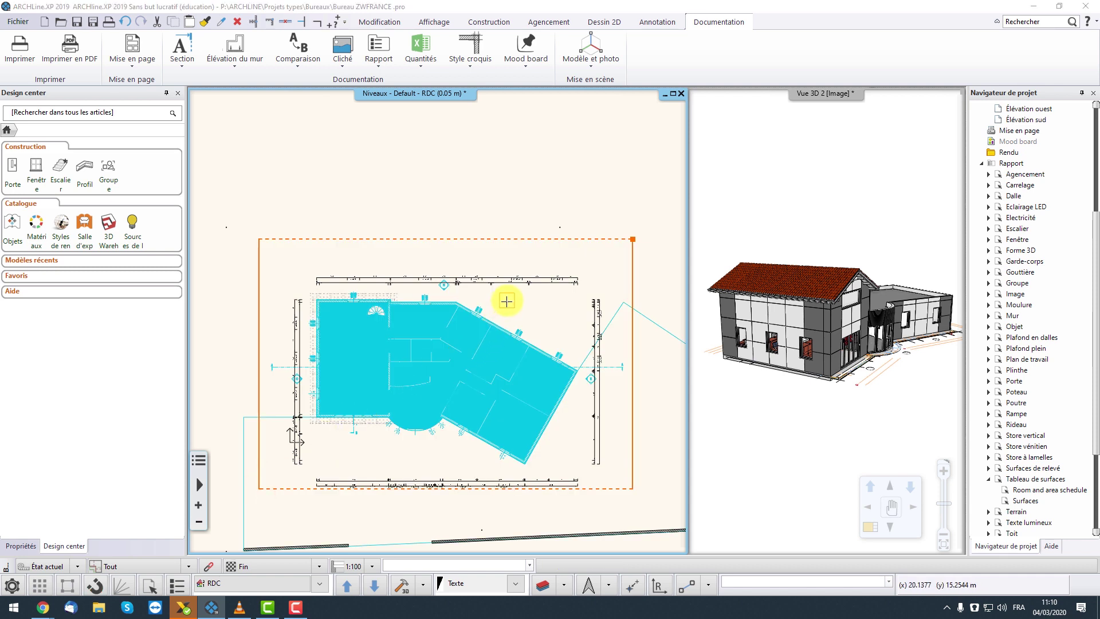
- Save the quantity list to the desktop (Bureau) as the Excel file Meubles.xlsx
{"action": "left_click", "coordinate": [420, 256]}
{"action": "left_click", "coordinate": [544, 430]}
{"action": "double_click", "coordinate": [532, 431]}
{"action": "double_click", "coordinate": [532, 431]}
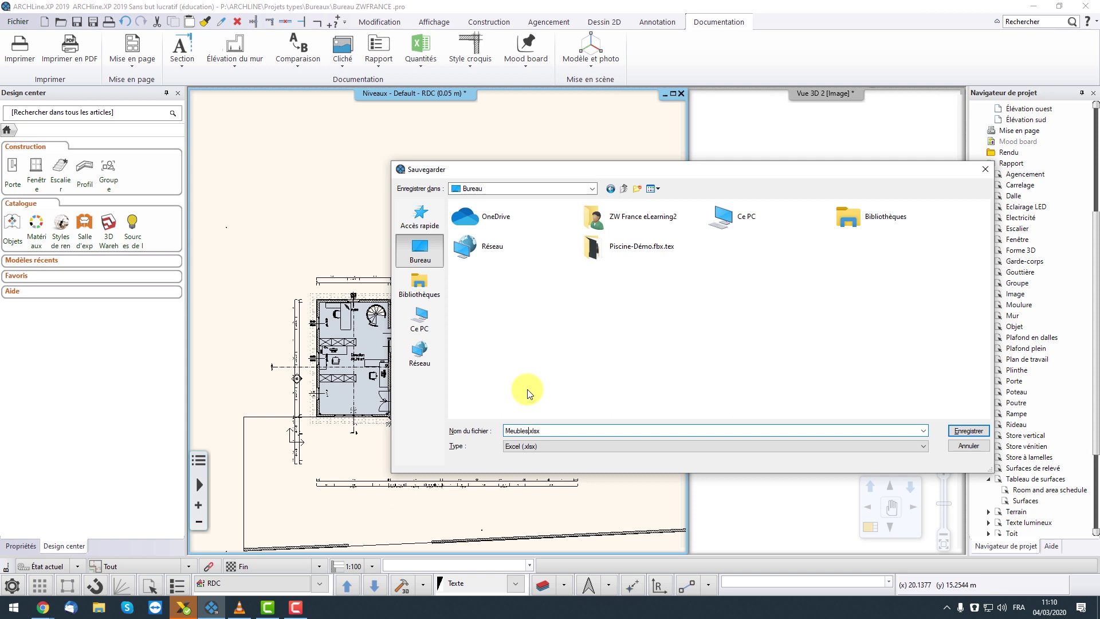
{"action": "left_click", "coordinate": [968, 431]}
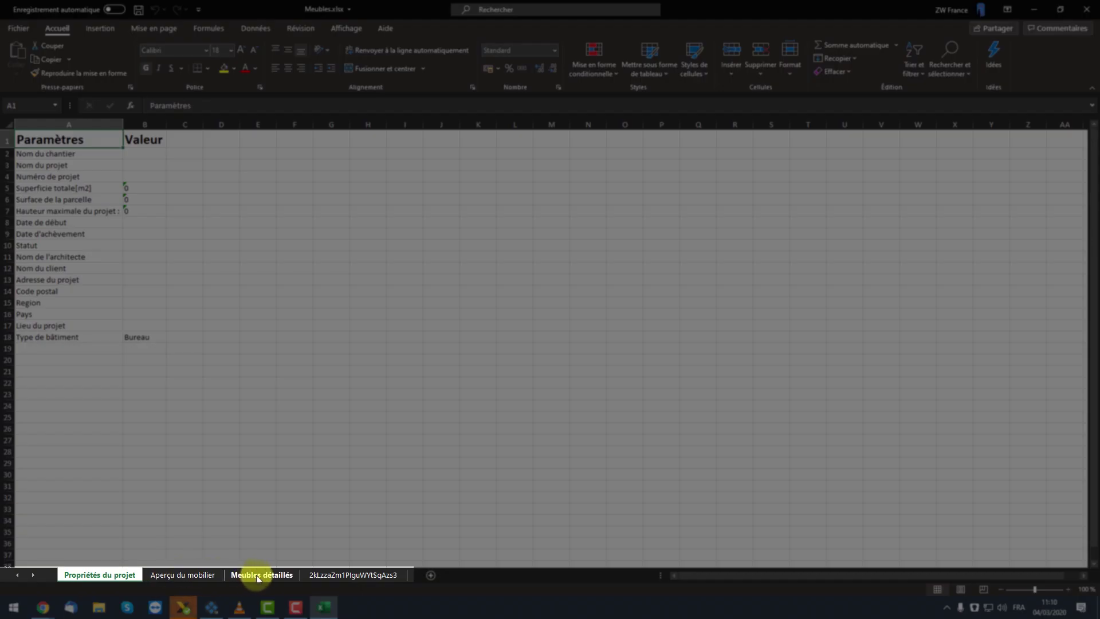
- In the exported Excel workbook, view the Aperçu du mobilier sheet, and on Meubles détaillés shift the first cabinet's picture slightly within column A
{"action": "left_click", "coordinate": [198, 574]}
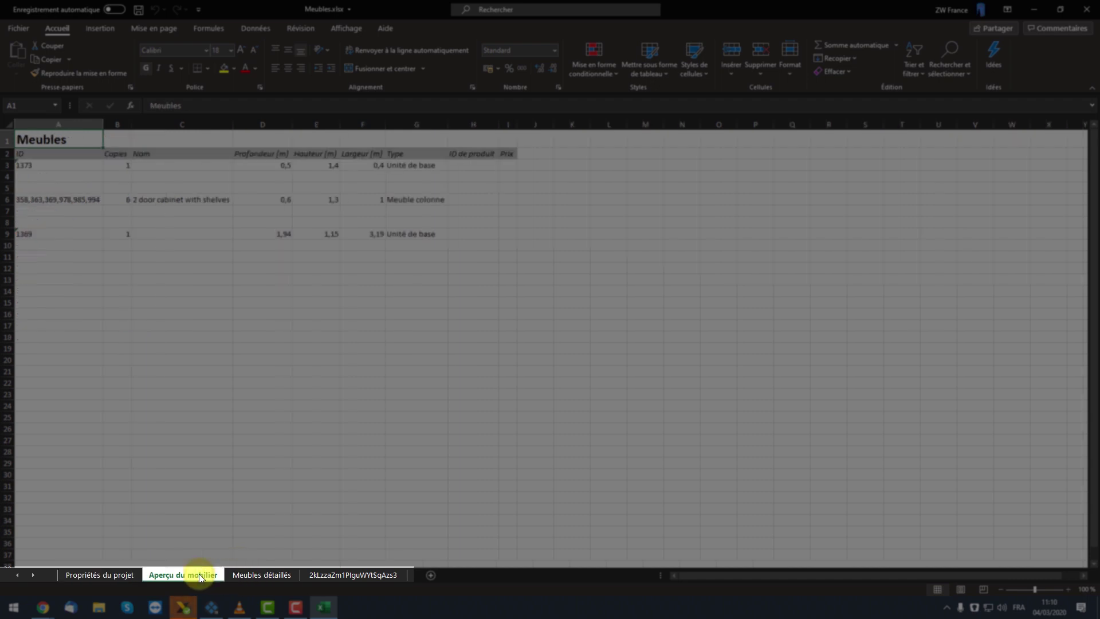
{"action": "left_click", "coordinate": [245, 574]}
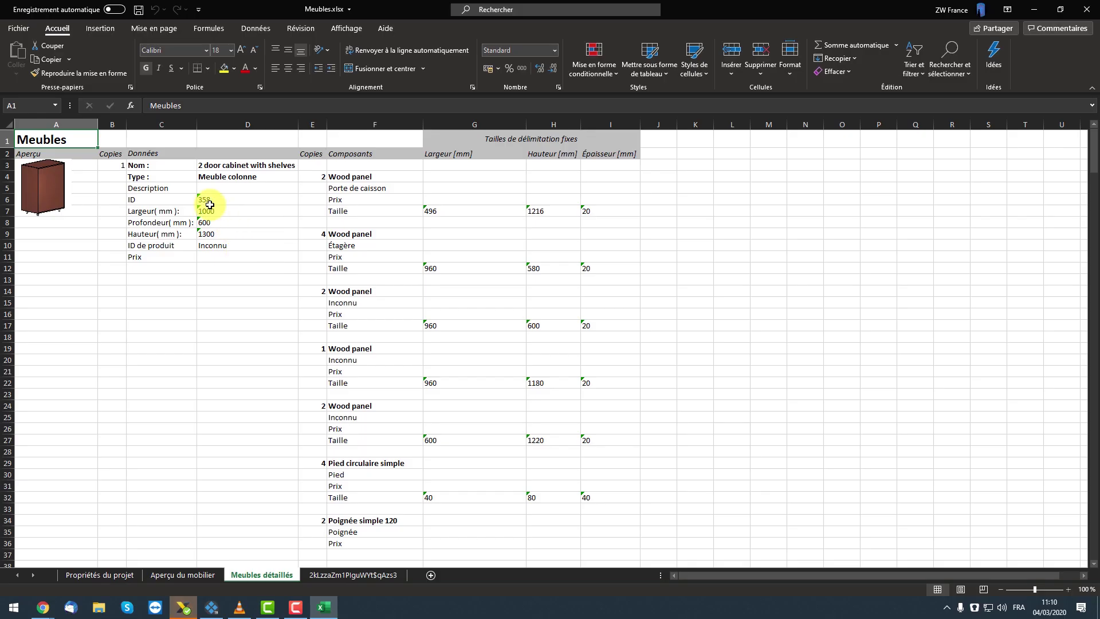
{"action": "left_click", "coordinate": [53, 185]}
{"action": "left_click_drag", "start_coordinate": [53, 185], "coordinate": [72, 189]}
- Examine the components and panel sizes listed for each 2 door cabinet with shelves on the Meubles détaillés sheet
{"action": "scroll", "coordinate": [316, 308], "scroll_direction": "down", "scroll_amount": 10}
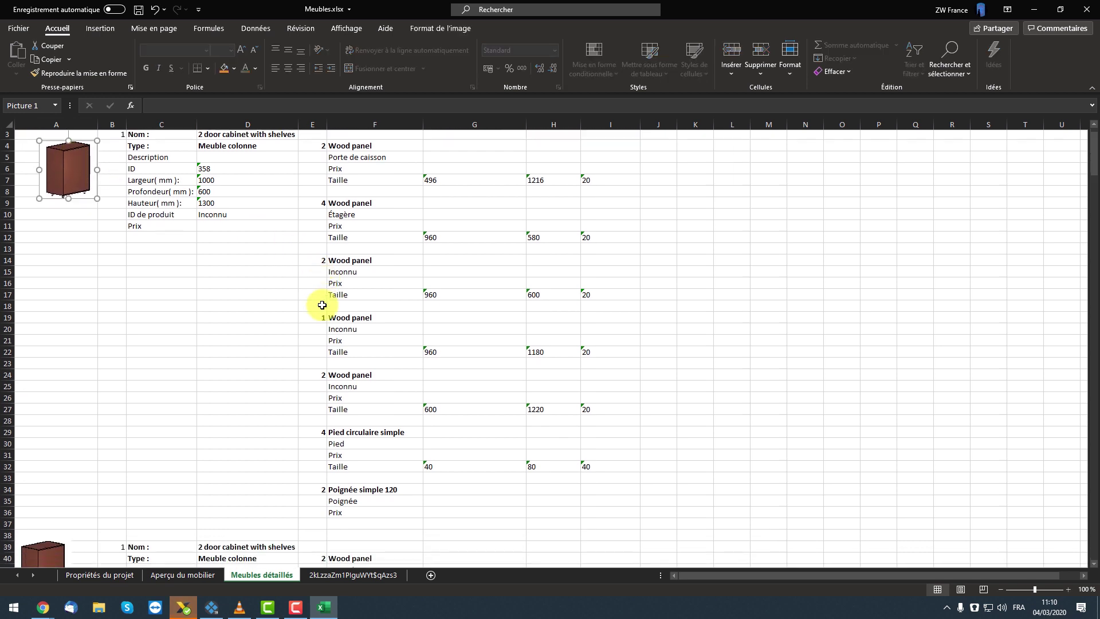
{"action": "scroll", "coordinate": [316, 308], "scroll_direction": "down", "scroll_amount": 13}
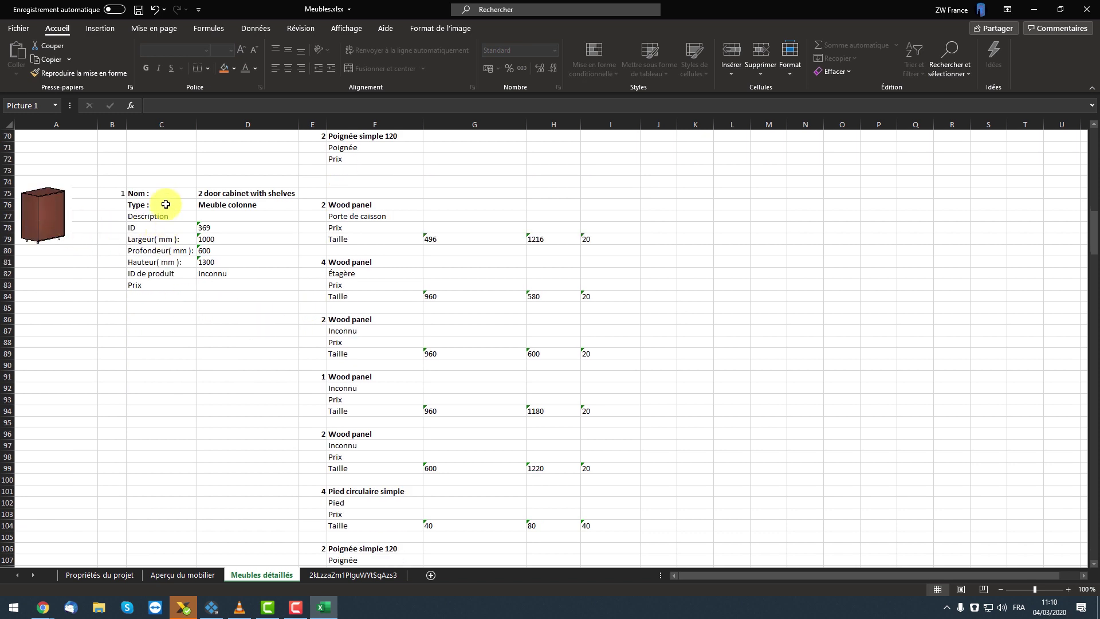
{"action": "scroll", "coordinate": [309, 252], "scroll_direction": "down", "scroll_amount": 2}
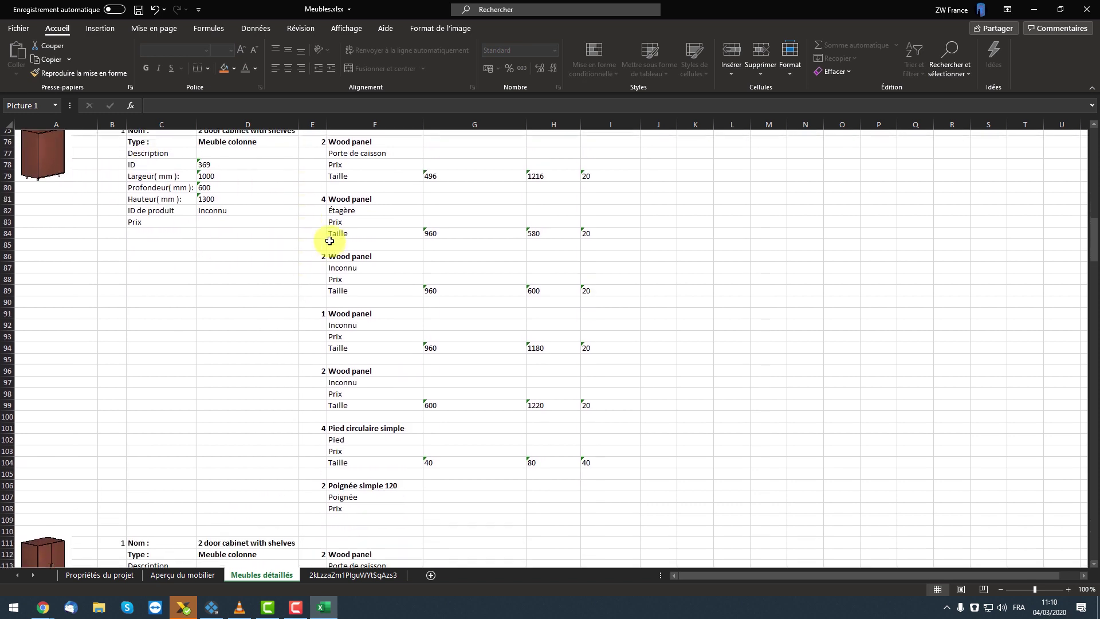
{"action": "scroll", "coordinate": [344, 212], "scroll_direction": "up", "scroll_amount": 1}
{"action": "scroll", "coordinate": [412, 278], "scroll_direction": "down", "scroll_amount": 3}
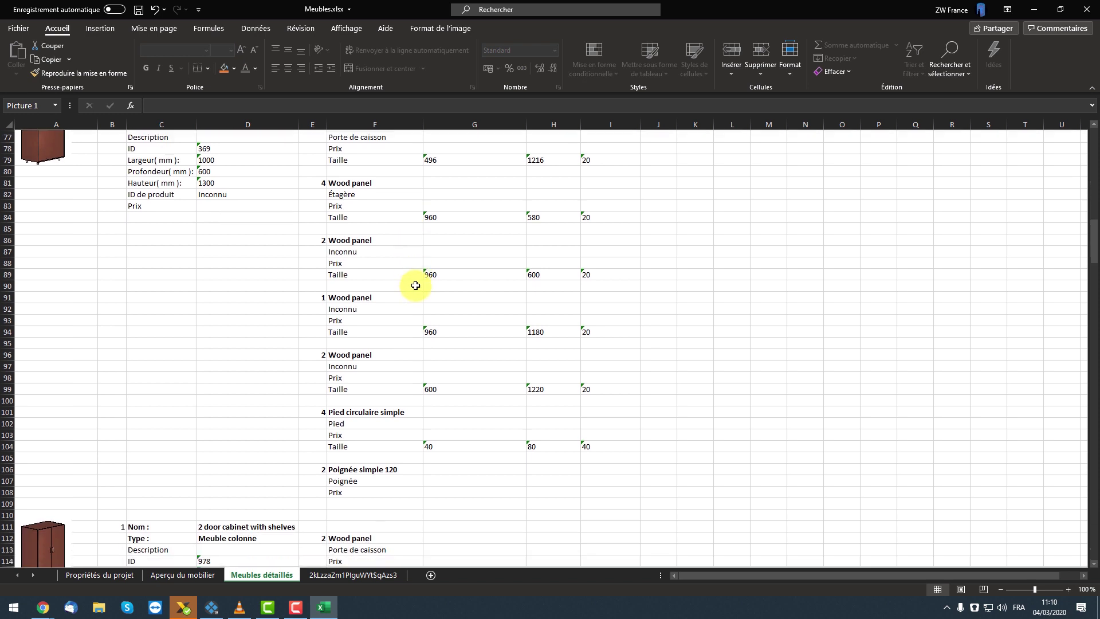
{"action": "scroll", "coordinate": [454, 321], "scroll_direction": "down", "scroll_amount": 2}
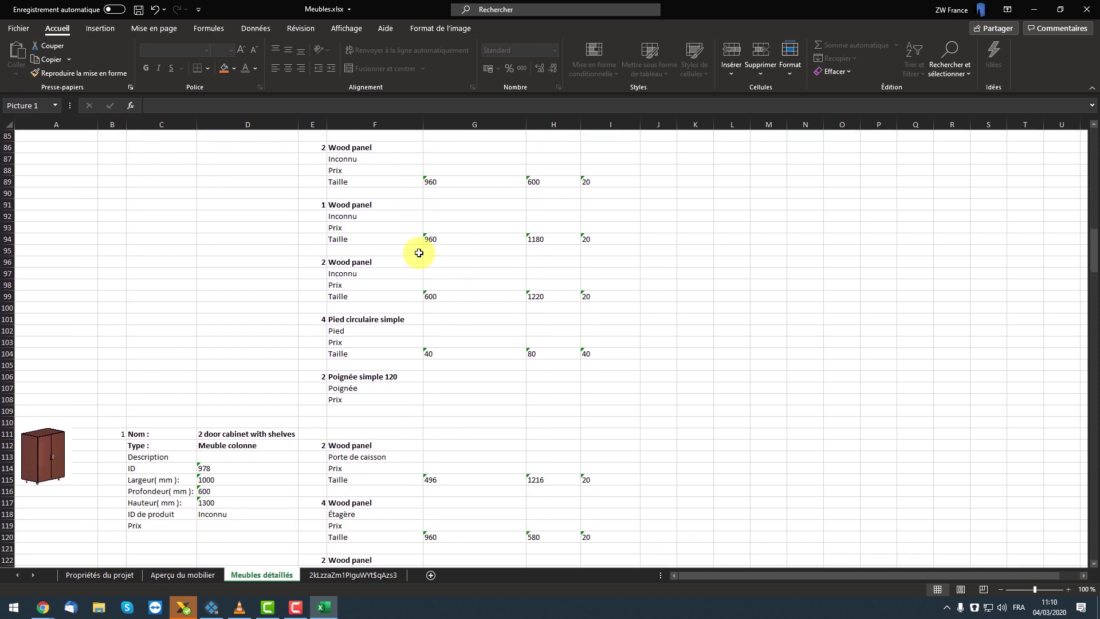
{"action": "left_click", "coordinate": [452, 228]}
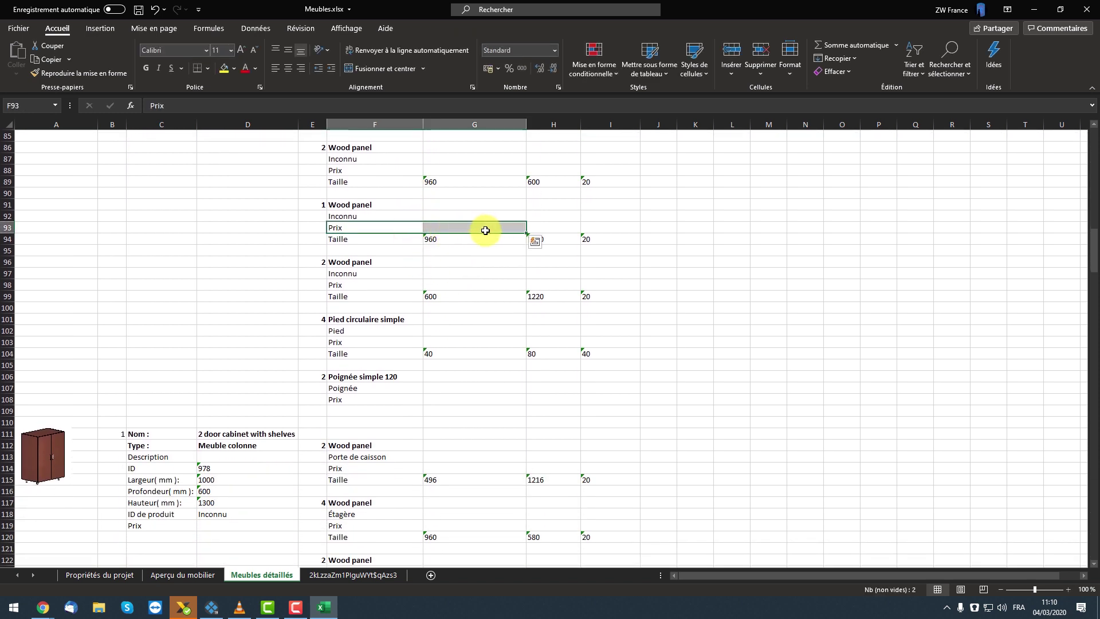
{"action": "scroll", "coordinate": [484, 358], "scroll_direction": "down", "scroll_amount": 2}
{"action": "scroll", "coordinate": [469, 388], "scroll_direction": "down", "scroll_amount": 18}
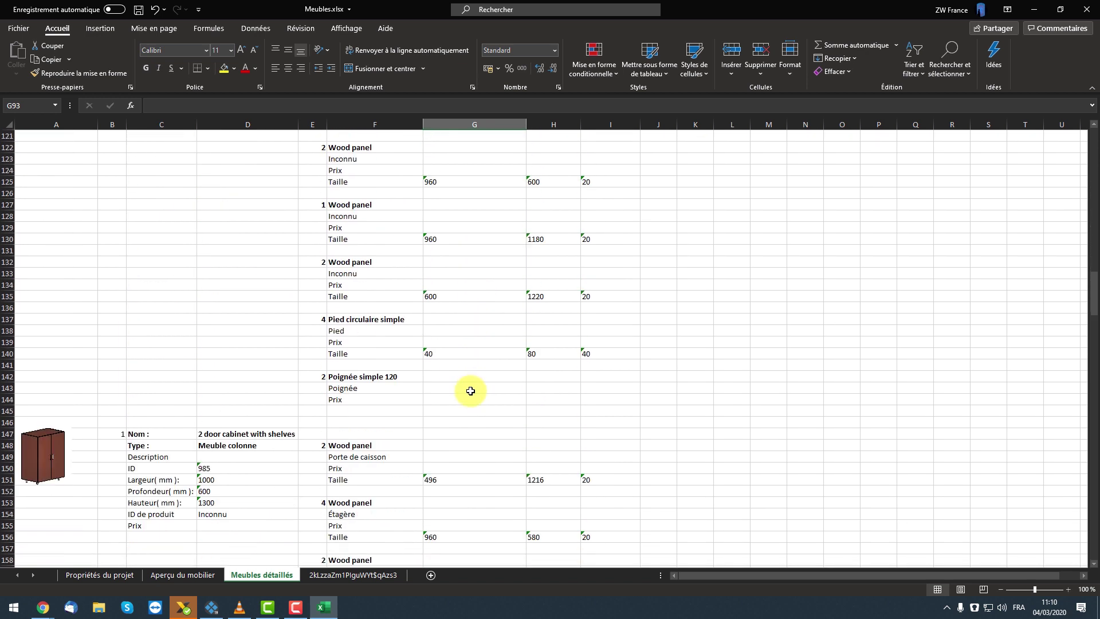
{"action": "scroll", "coordinate": [469, 398], "scroll_direction": "down", "scroll_amount": 11}
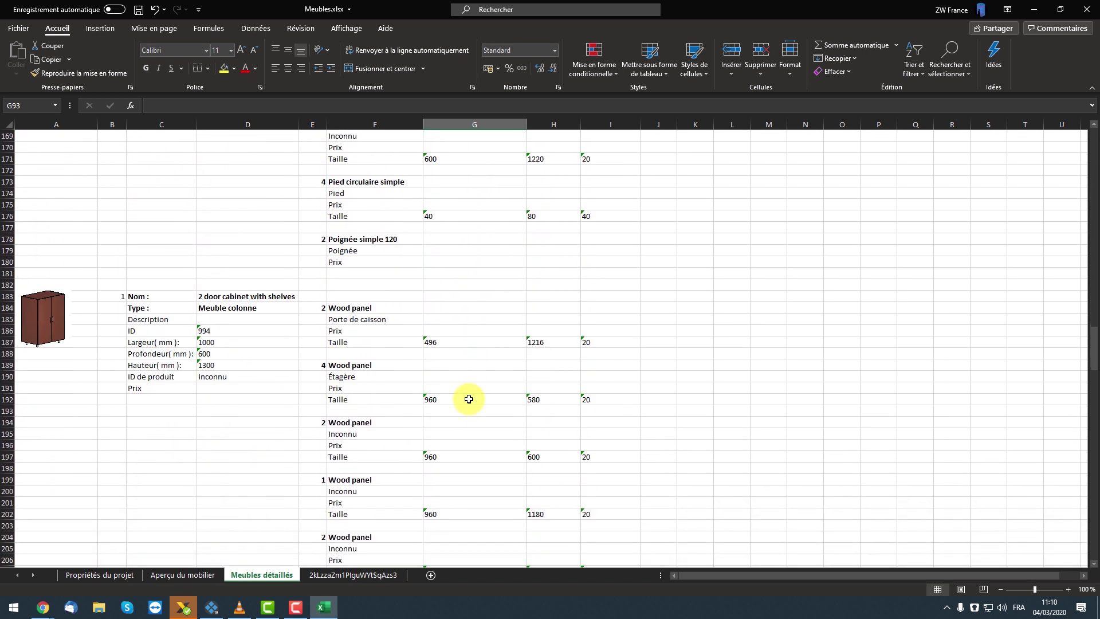
{"action": "scroll", "coordinate": [422, 342], "scroll_direction": "down", "scroll_amount": 2}
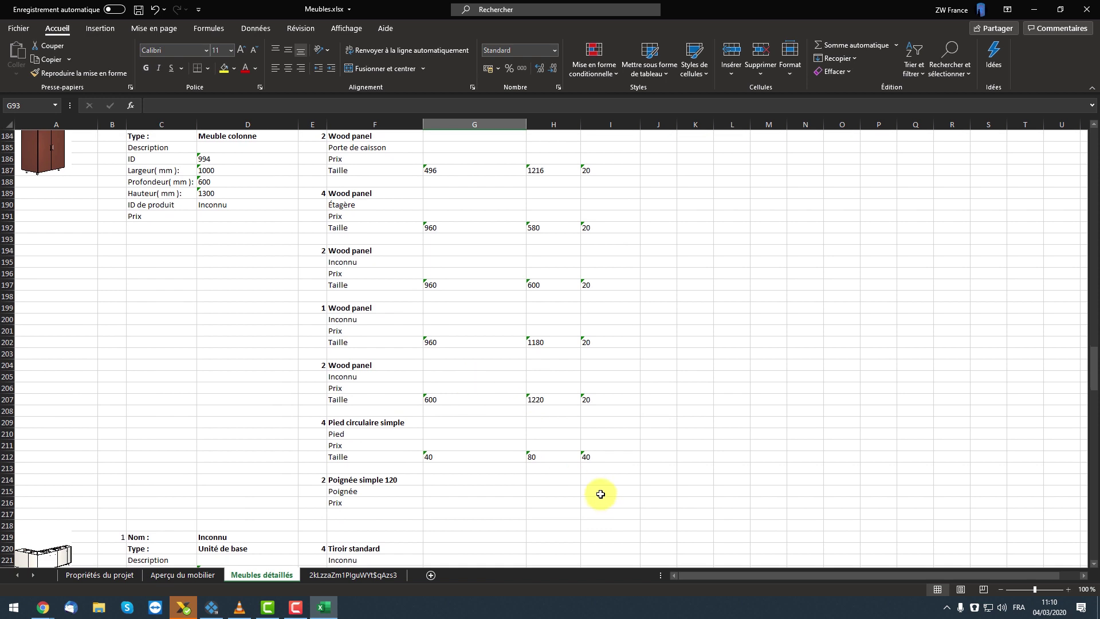
- Examine the drawers, feet, side panels and fronts listed for the L-shaped Unité de base further down the sheet
{"action": "scroll", "coordinate": [582, 515], "scroll_direction": "down", "scroll_amount": 9}
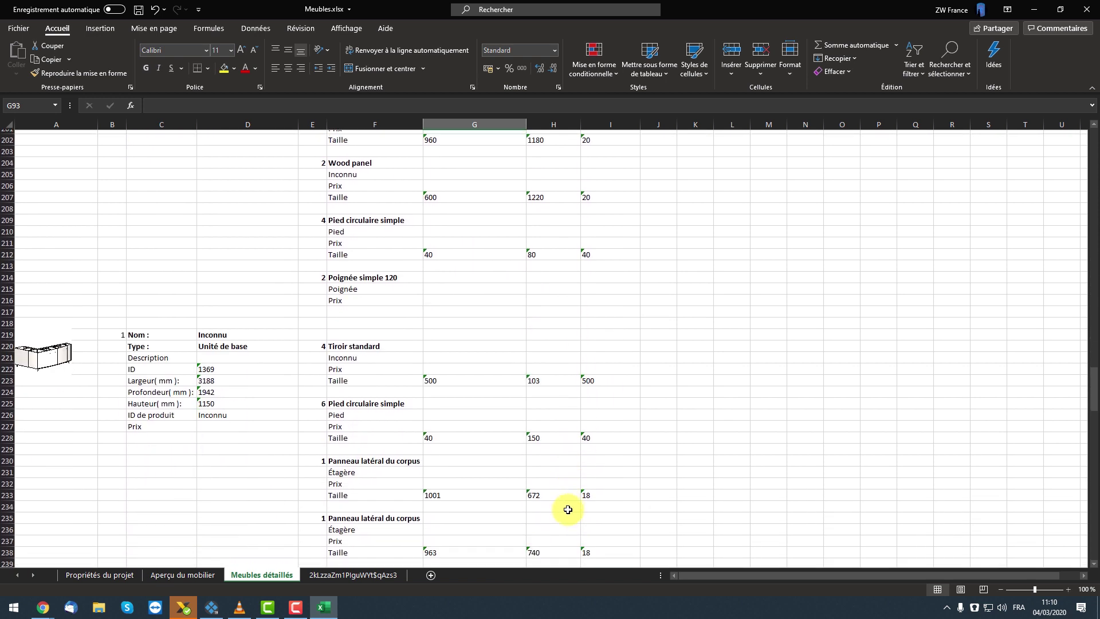
{"action": "scroll", "coordinate": [575, 513], "scroll_direction": "down", "scroll_amount": 2}
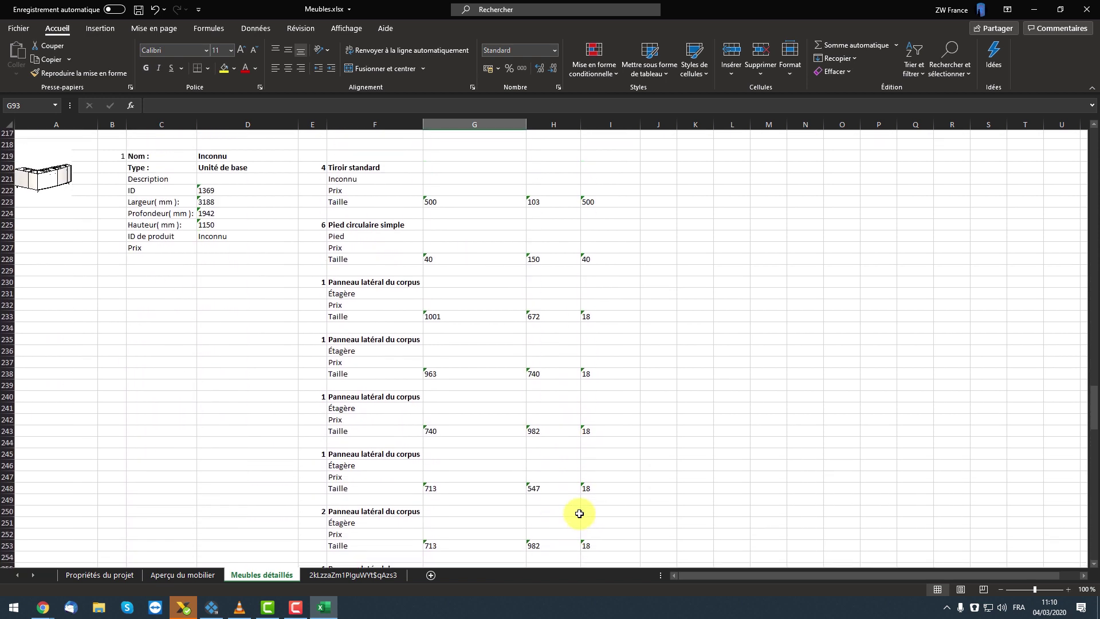
{"action": "scroll", "coordinate": [577, 511], "scroll_direction": "up", "scroll_amount": 1}
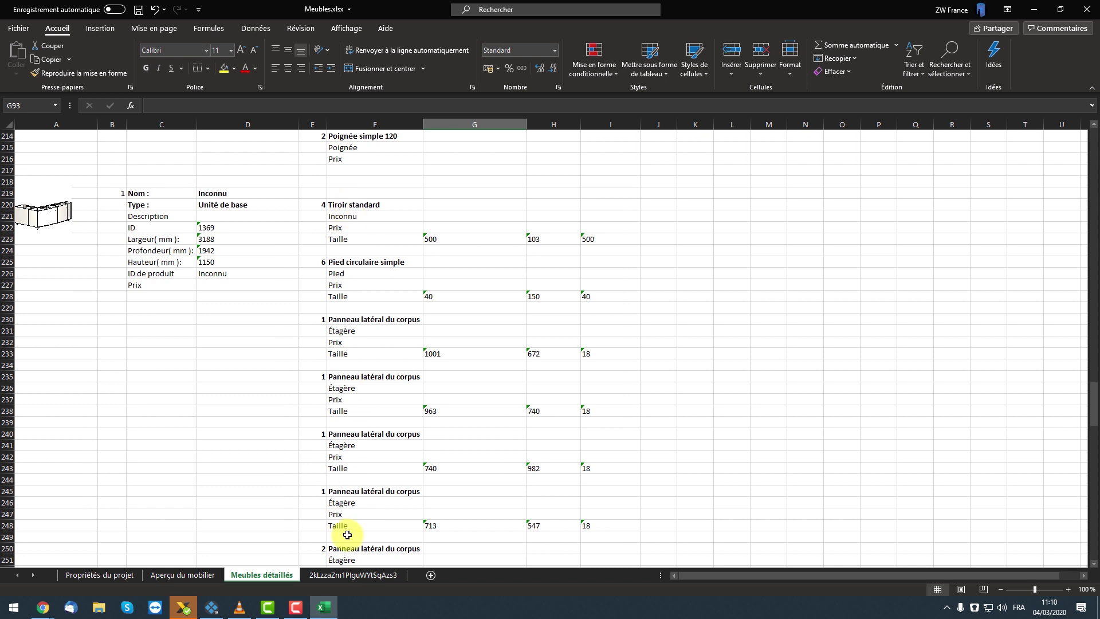
{"action": "scroll", "coordinate": [441, 462], "scroll_direction": "down", "scroll_amount": 4}
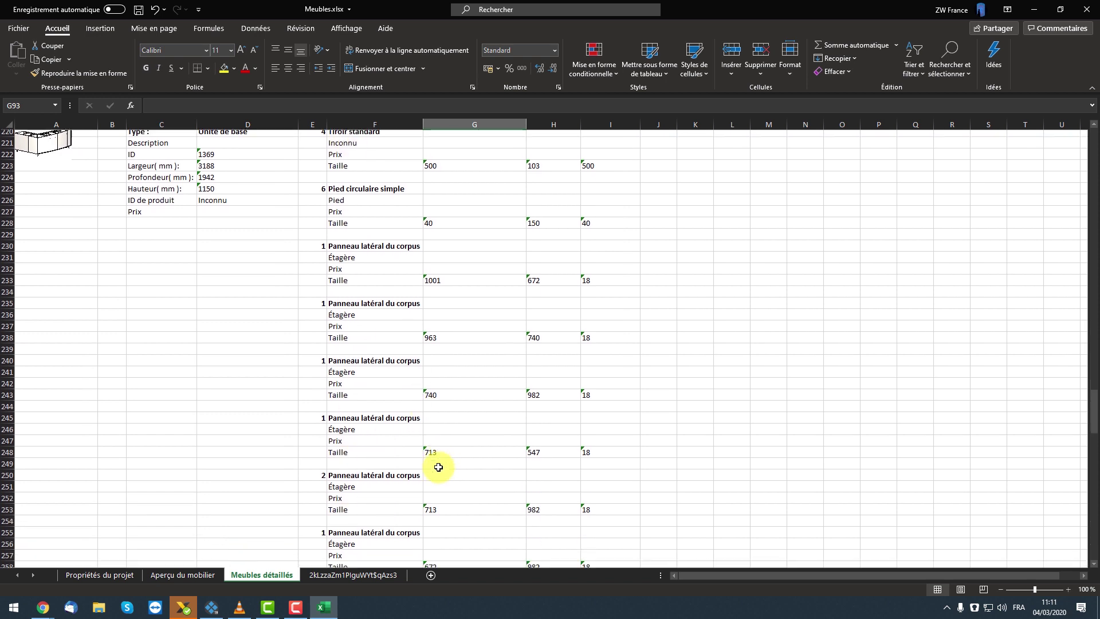
{"action": "scroll", "coordinate": [439, 467], "scroll_direction": "down", "scroll_amount": 13}
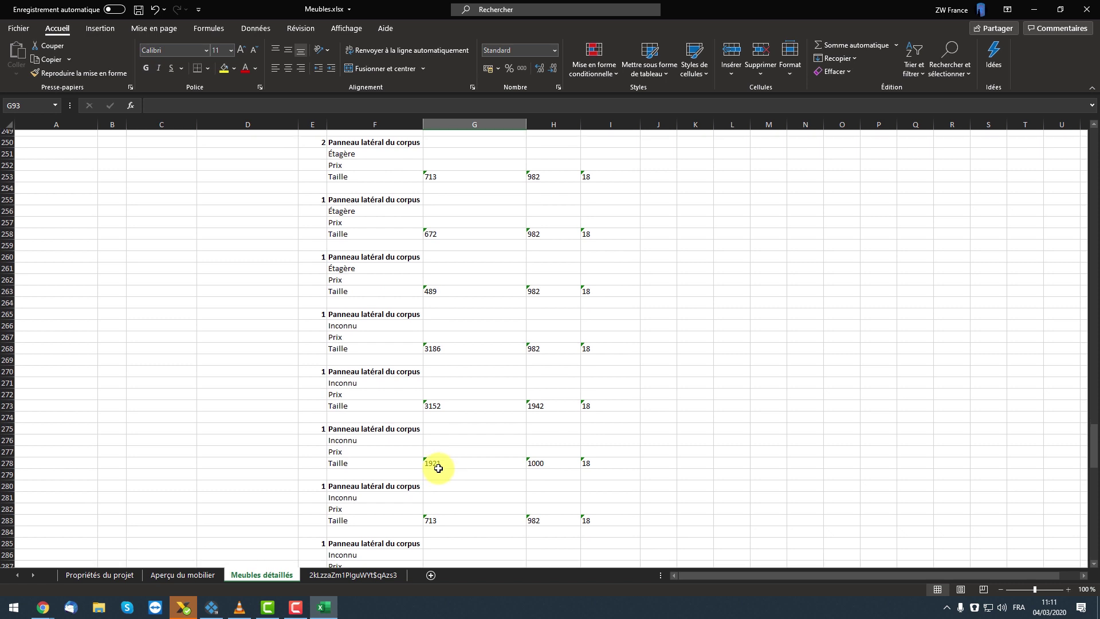
{"action": "scroll", "coordinate": [440, 469], "scroll_direction": "down", "scroll_amount": 5}
{"action": "scroll", "coordinate": [439, 469], "scroll_direction": "up", "scroll_amount": 12}
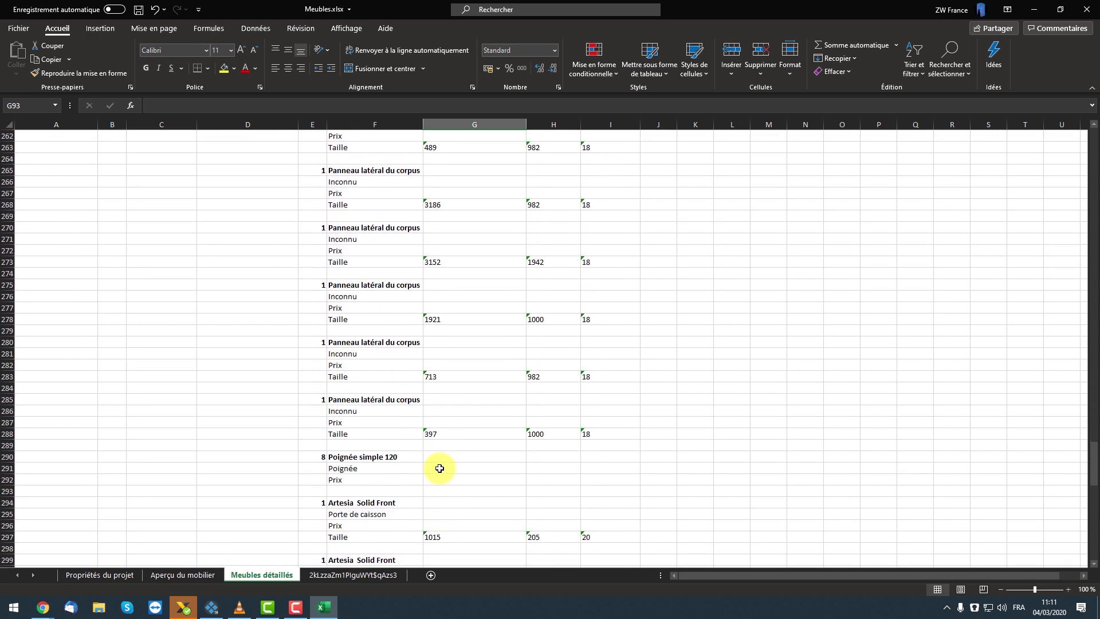
- Switch back to ARCHLine.XP and set up a Calcul du bâtiment Excel list limited to the Mur and Ouvertures classes
{"action": "left_click", "coordinate": [1033, 10]}
{"action": "middle_click_drag", "start_coordinate": [441, 245], "coordinate": [432, 209]}
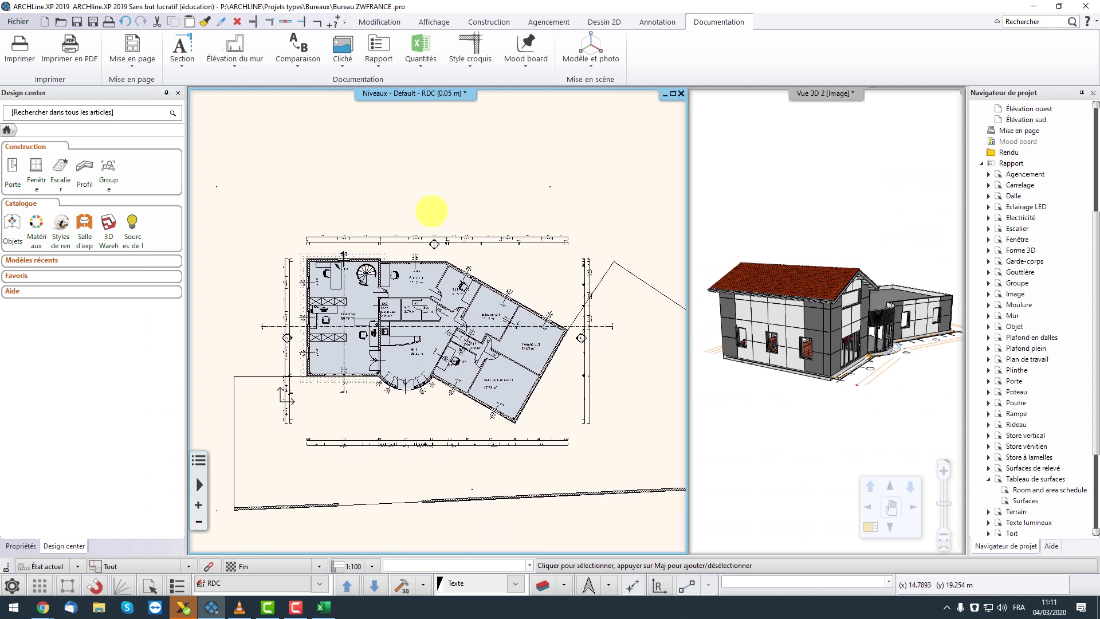
{"action": "left_click", "coordinate": [424, 65]}
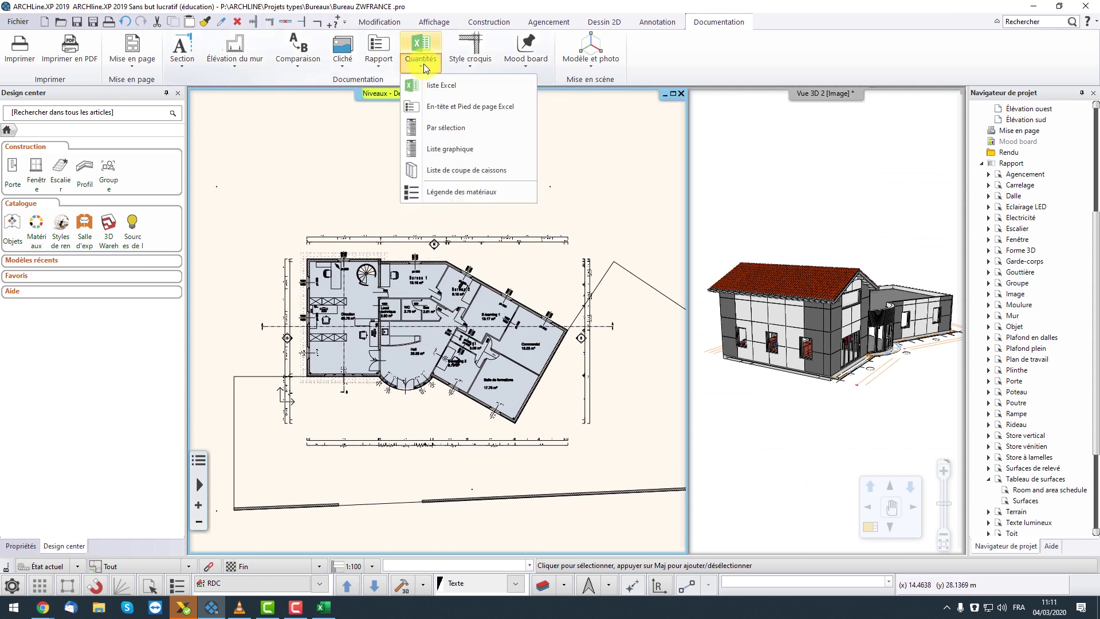
{"action": "left_click", "coordinate": [443, 86]}
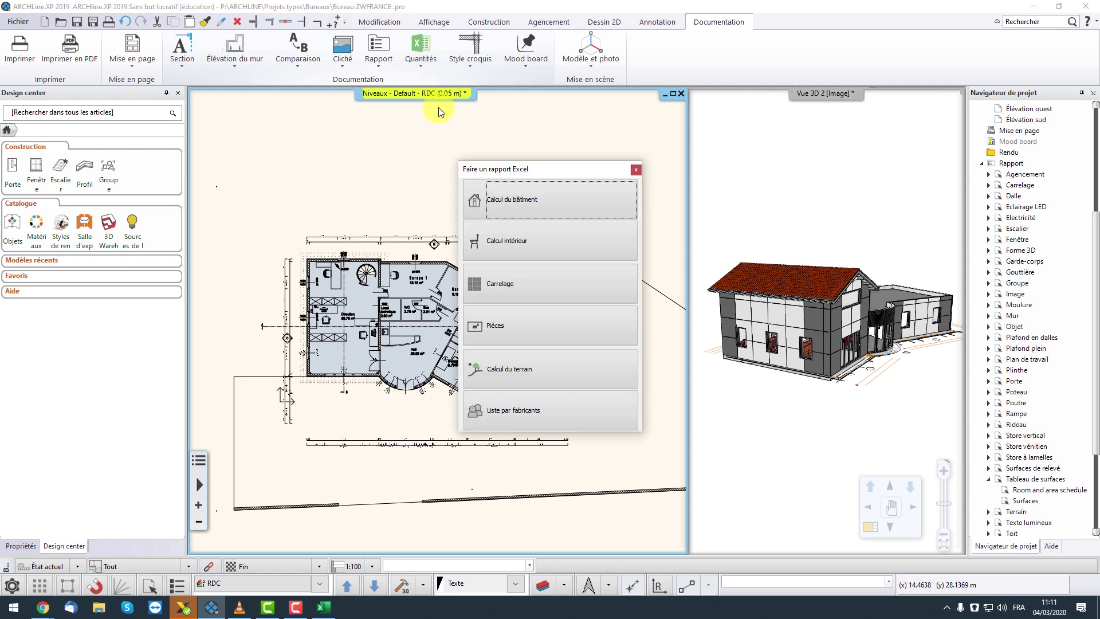
{"action": "left_click", "coordinate": [503, 208]}
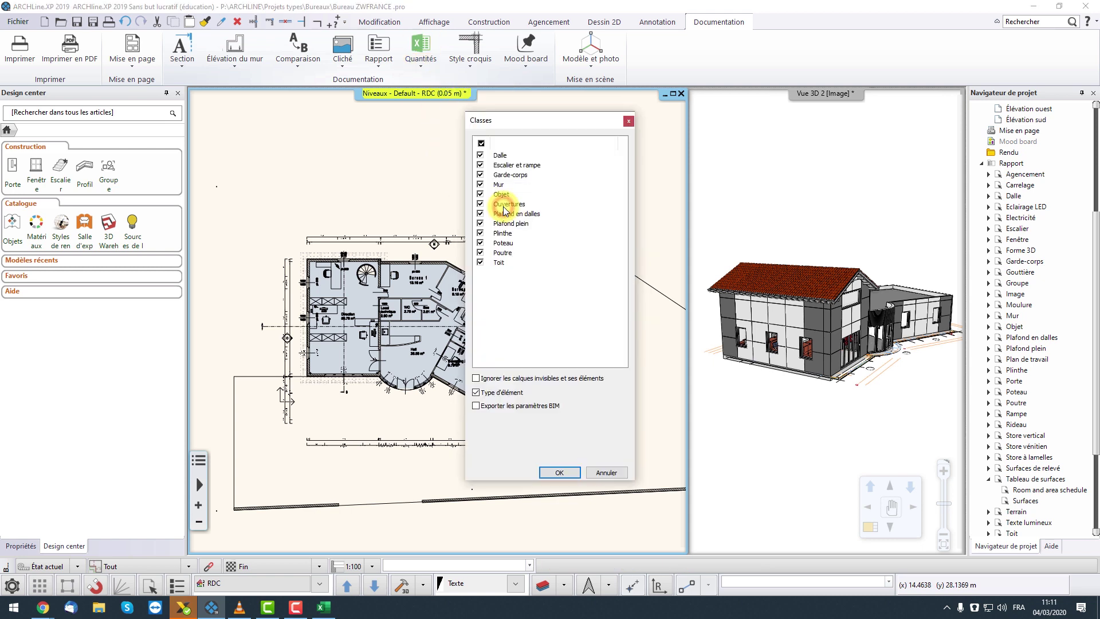
{"action": "left_click", "coordinate": [482, 144]}
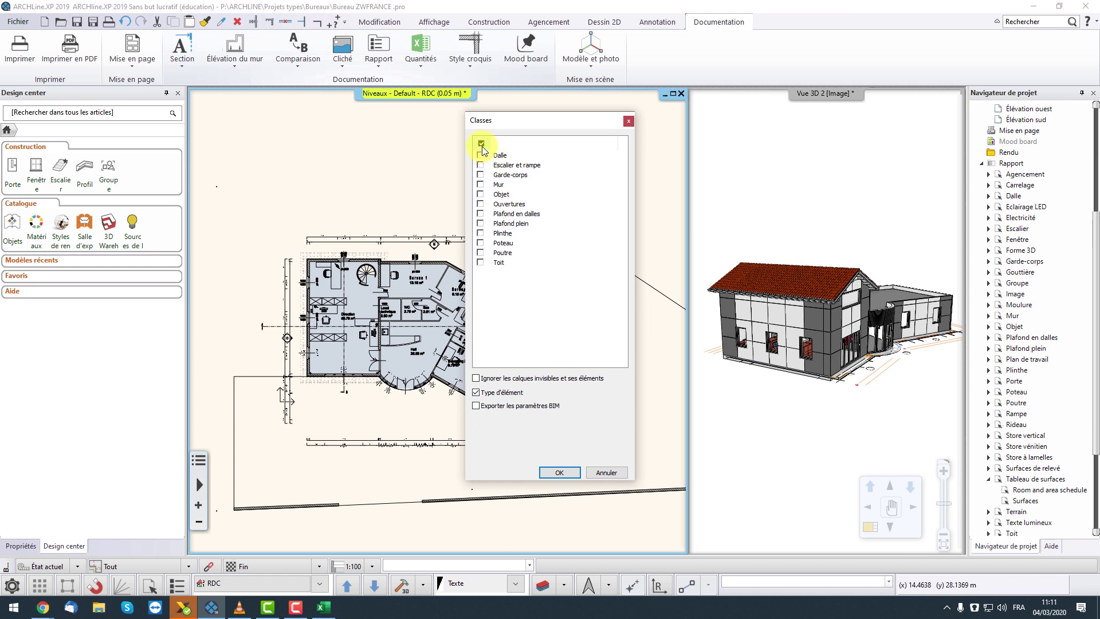
{"action": "left_click", "coordinate": [481, 184]}
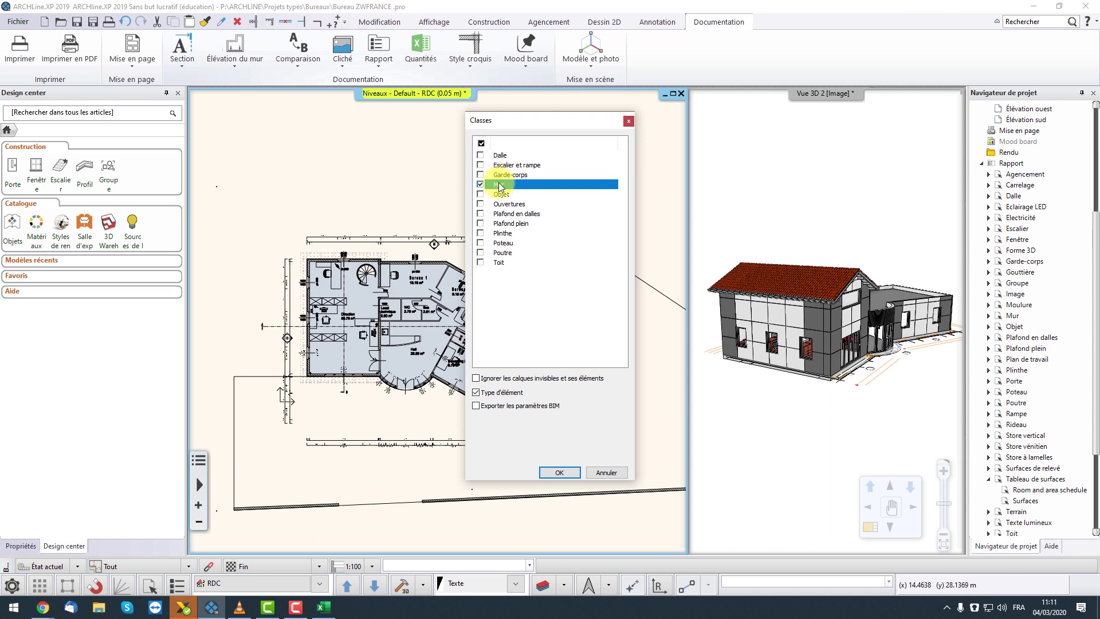
{"action": "left_click", "coordinate": [509, 204]}
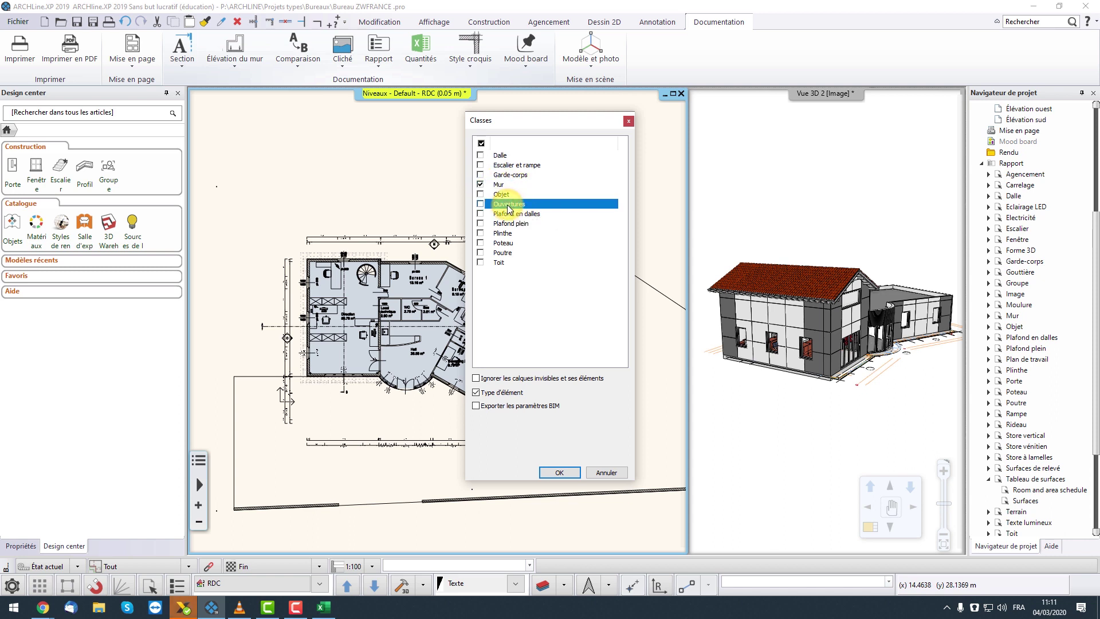
{"action": "left_click", "coordinate": [482, 205]}
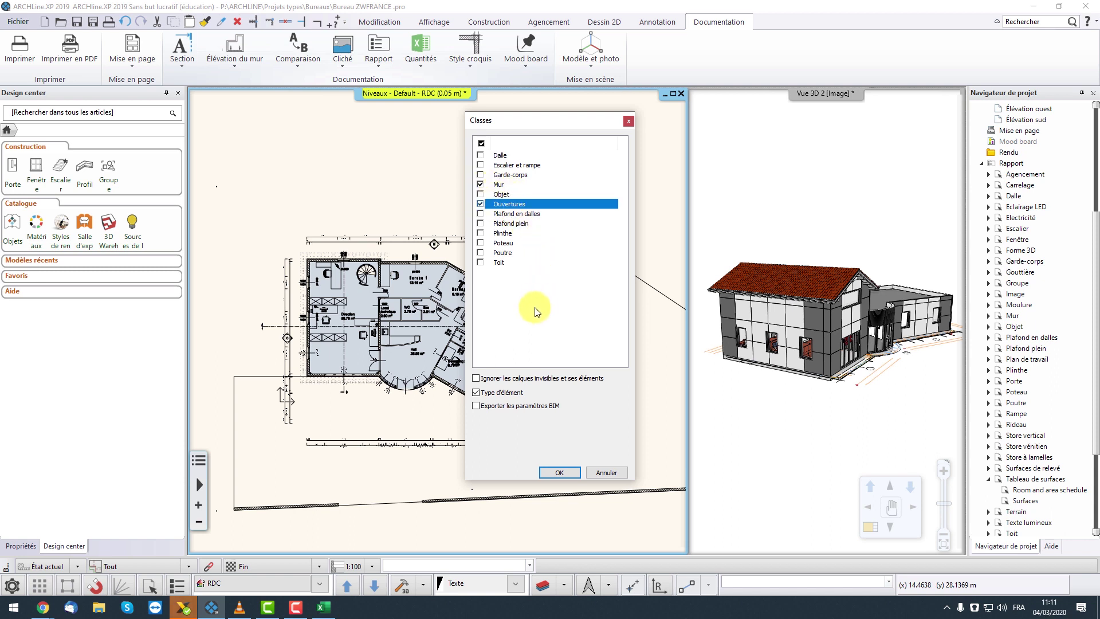
{"action": "left_click", "coordinate": [560, 472]}
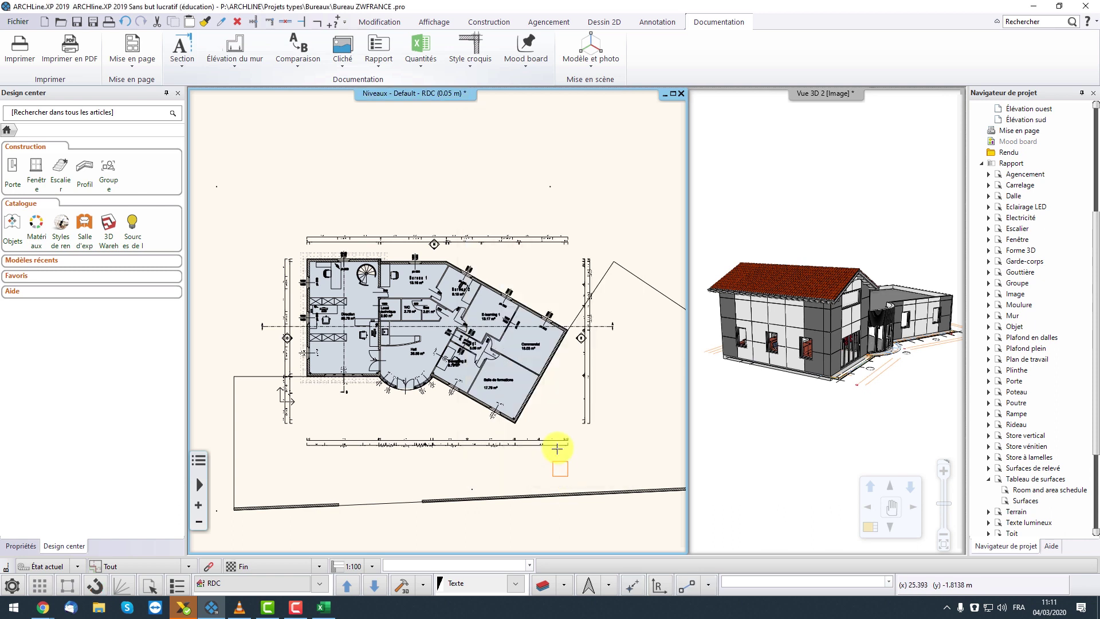
- Select the whole RDC floor plan for the list with a window about 32 by 22 m and confirm the selection
{"action": "left_click", "coordinate": [647, 164]}
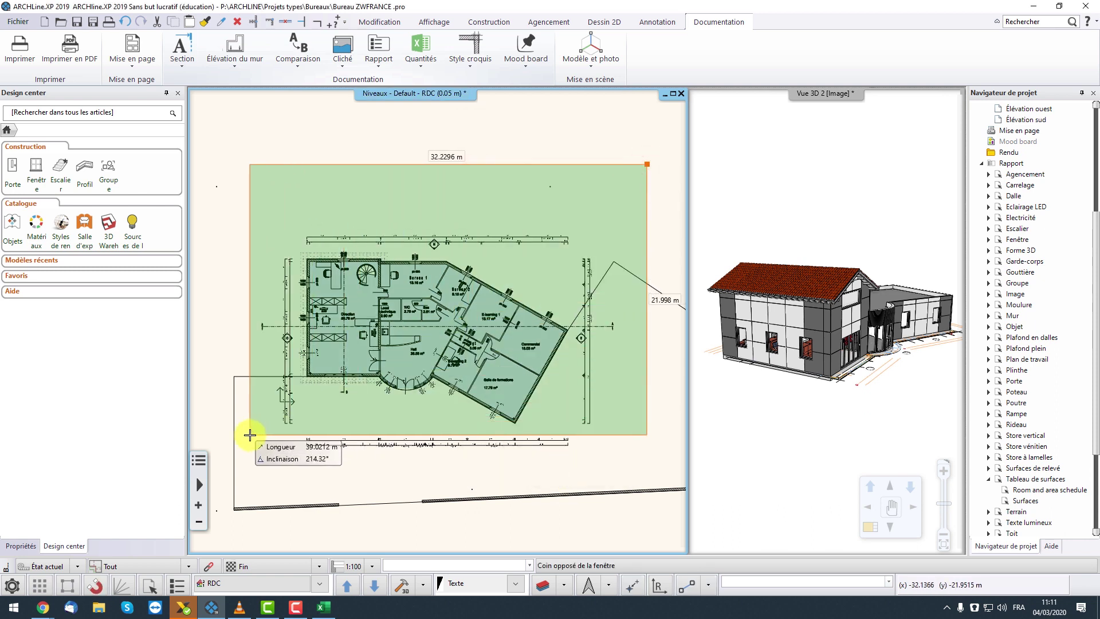
{"action": "left_click", "coordinate": [249, 433]}
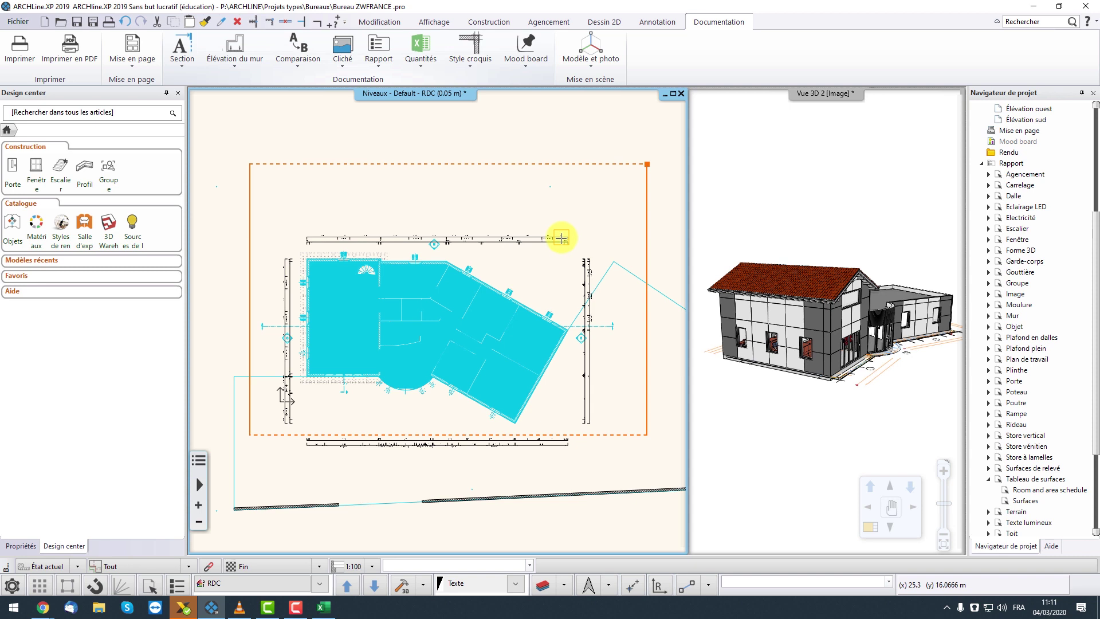
{"action": "key", "text": "Return"}
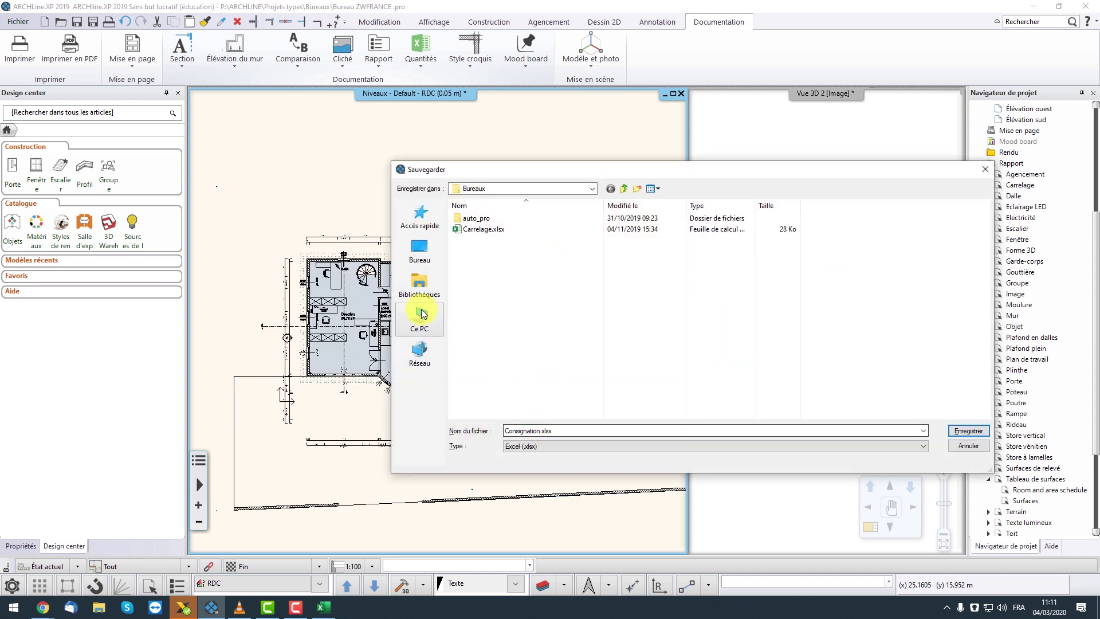
- Save the wall and opening list to the desktop (Bureau) as the Excel file Murs+ouvertures.xlsx
{"action": "left_click", "coordinate": [431, 261]}
{"action": "left_click", "coordinate": [539, 431]}
{"action": "left_click_drag", "start_coordinate": [541, 430], "coordinate": [482, 430]}
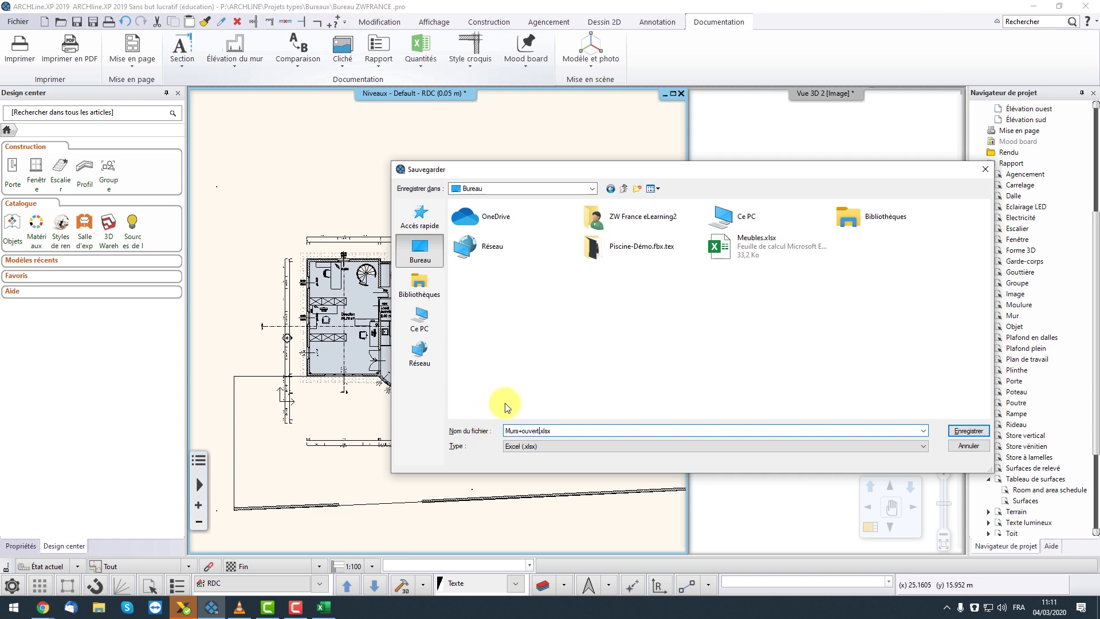
{"action": "left_click", "coordinate": [968, 431]}
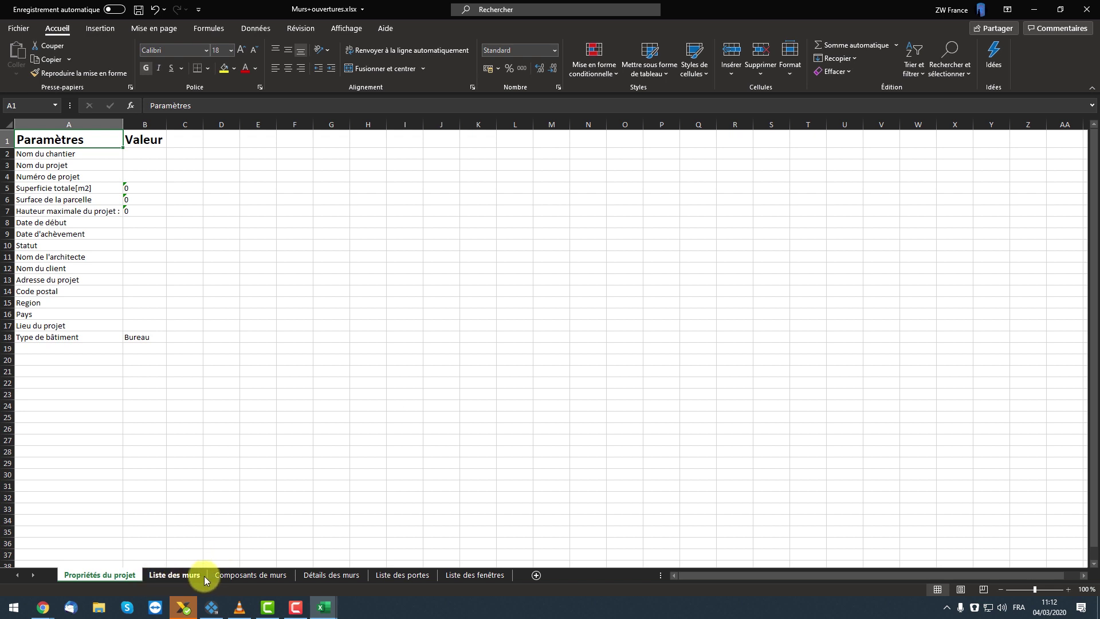
- On the Liste des murs sheet, examine the wall styles, pictures, widths, heights and the net surface column
{"action": "left_click", "coordinate": [187, 577]}
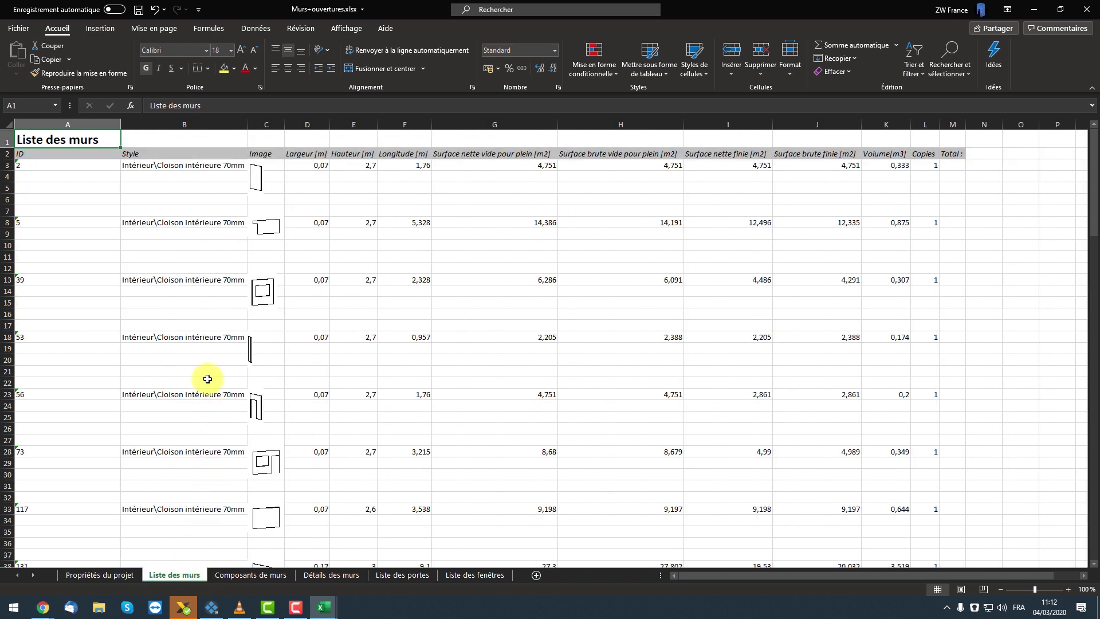
{"action": "left_click", "coordinate": [196, 165]}
{"action": "left_click", "coordinate": [216, 232]}
{"action": "left_click", "coordinate": [209, 278]}
{"action": "scroll", "coordinate": [211, 321], "scroll_direction": "down", "scroll_amount": 10}
{"action": "scroll", "coordinate": [210, 338], "scroll_direction": "down", "scroll_amount": 1}
{"action": "left_click", "coordinate": [259, 310]}
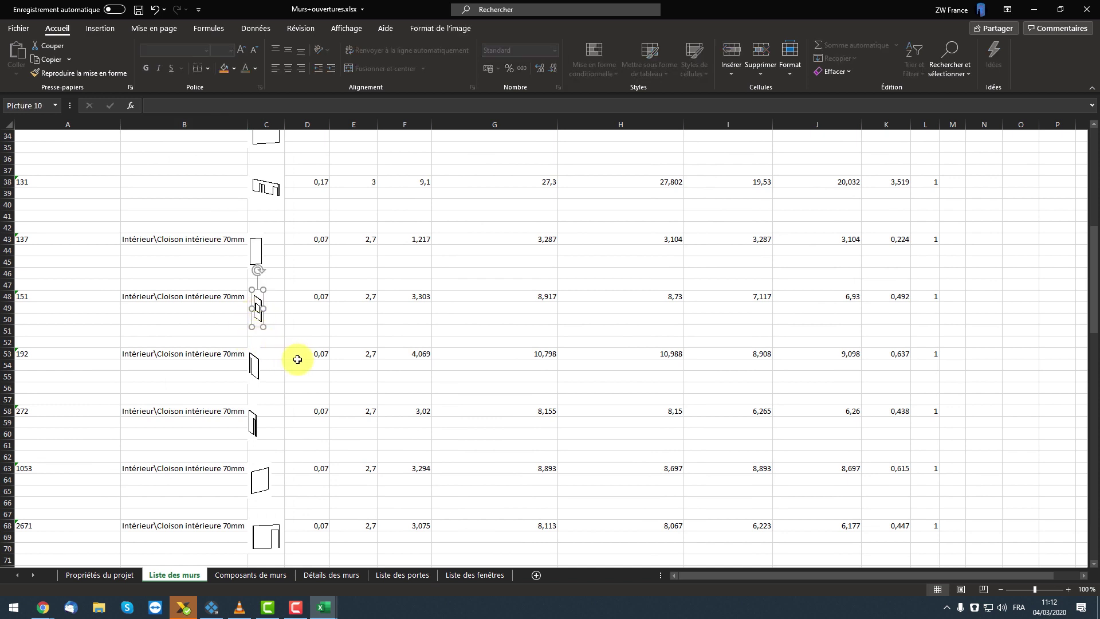
{"action": "scroll", "coordinate": [297, 359], "scroll_direction": "up", "scroll_amount": 11}
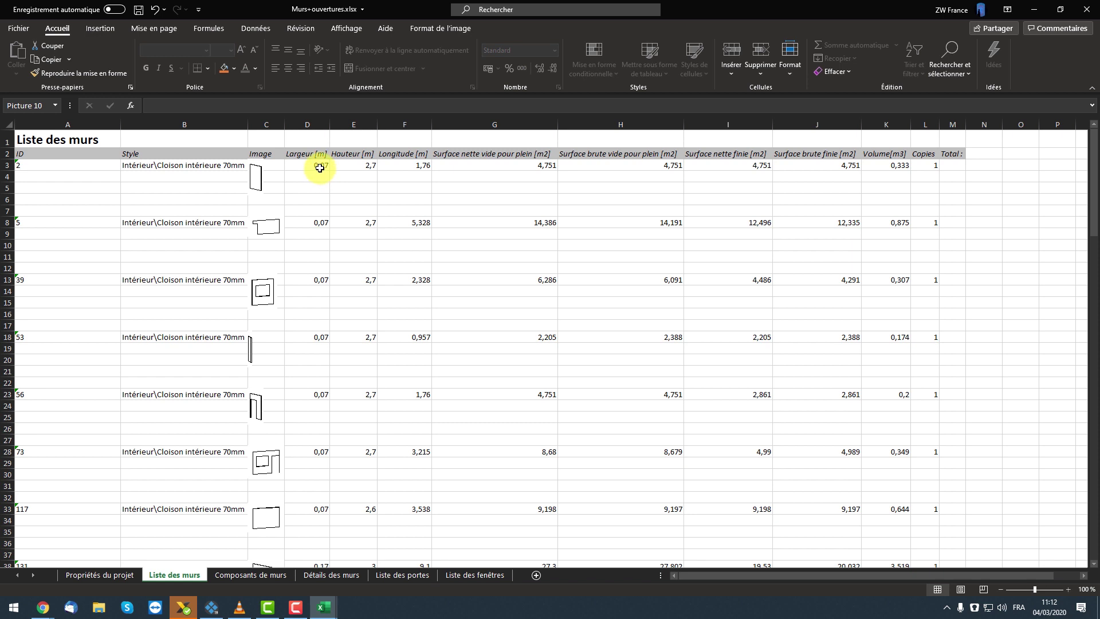
{"action": "left_click", "coordinate": [320, 168]}
{"action": "left_click", "coordinate": [356, 166]}
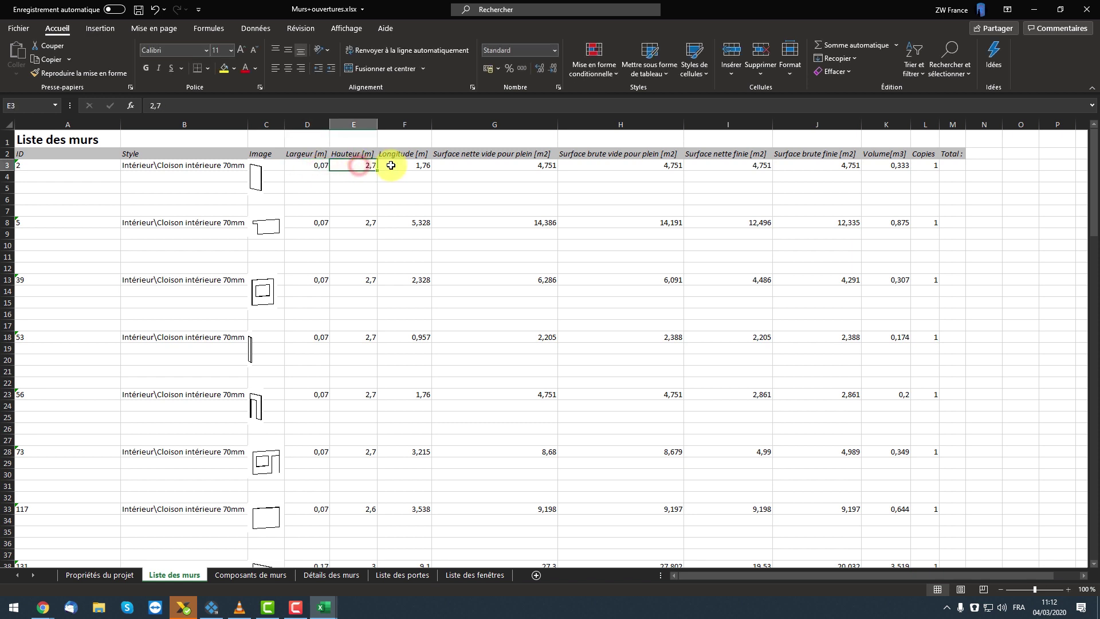
{"action": "left_click", "coordinate": [505, 153]}
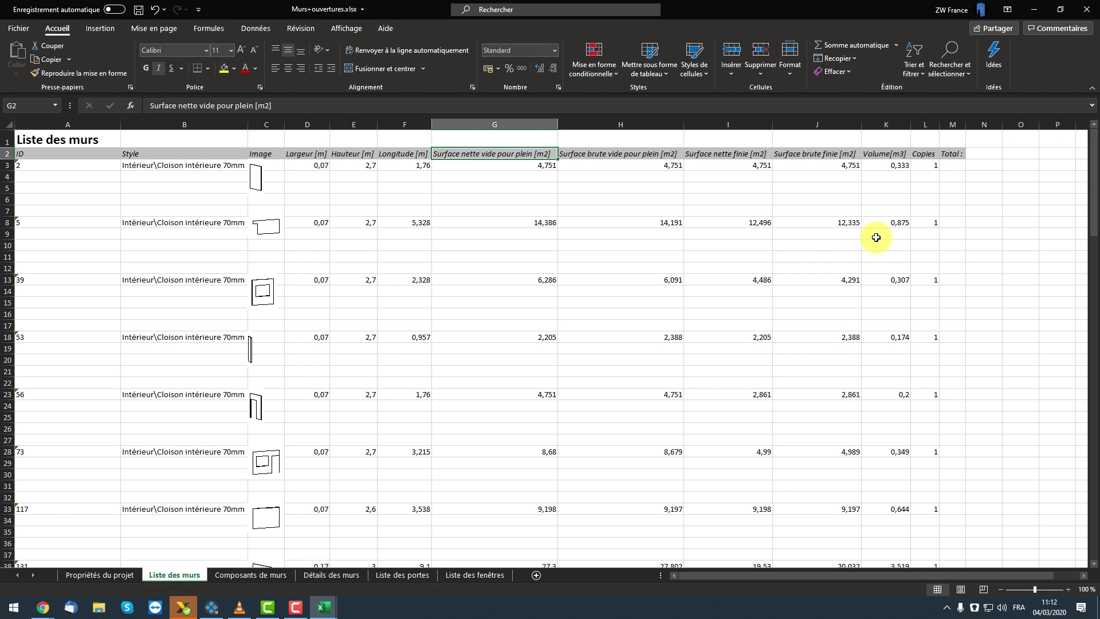
- Read through the remaining walls on the Liste des murs sheet down to the Armature de mur section, checking their volumes
{"action": "scroll", "coordinate": [853, 237], "scroll_direction": "down", "scroll_amount": 8}
{"action": "scroll", "coordinate": [886, 277], "scroll_direction": "down", "scroll_amount": 8}
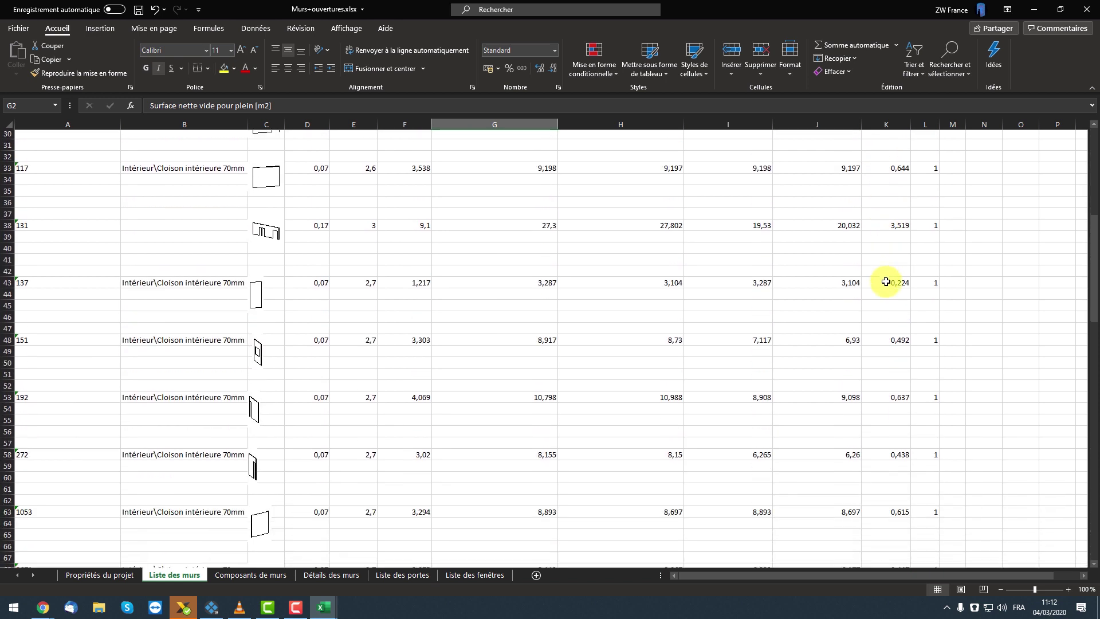
{"action": "scroll", "coordinate": [885, 285], "scroll_direction": "down", "scroll_amount": 3}
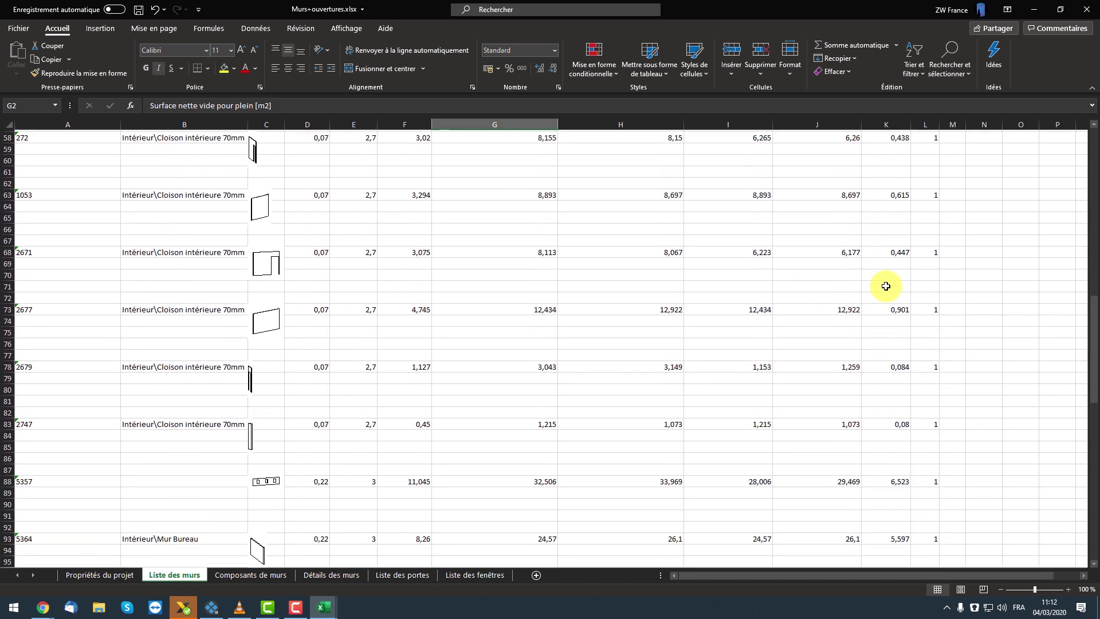
{"action": "scroll", "coordinate": [886, 286], "scroll_direction": "down", "scroll_amount": 8}
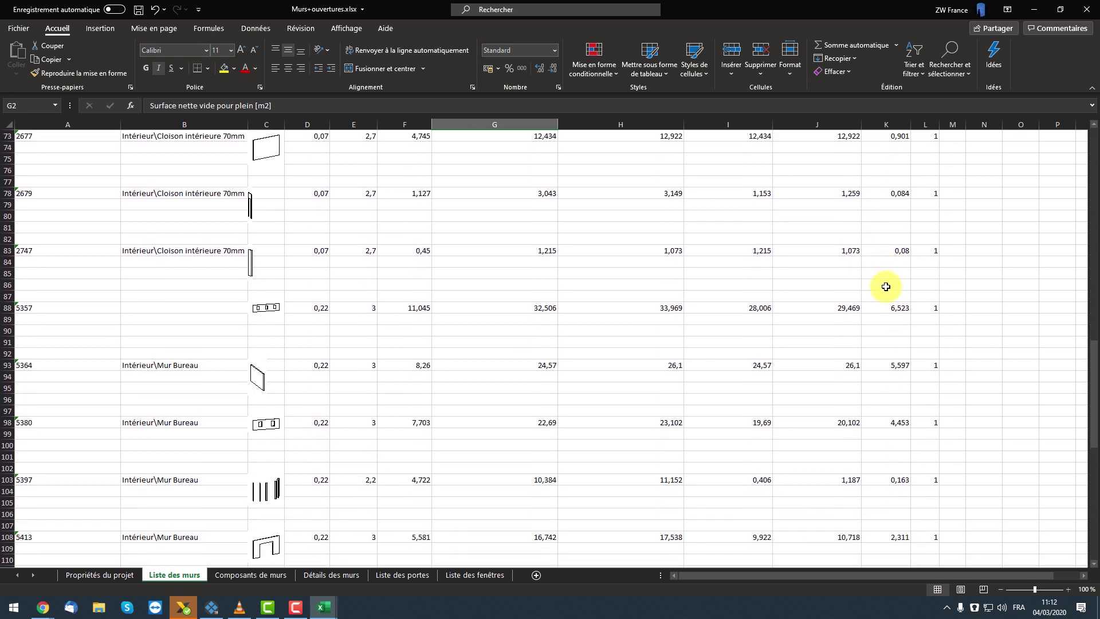
{"action": "scroll", "coordinate": [885, 288], "scroll_direction": "down", "scroll_amount": 3}
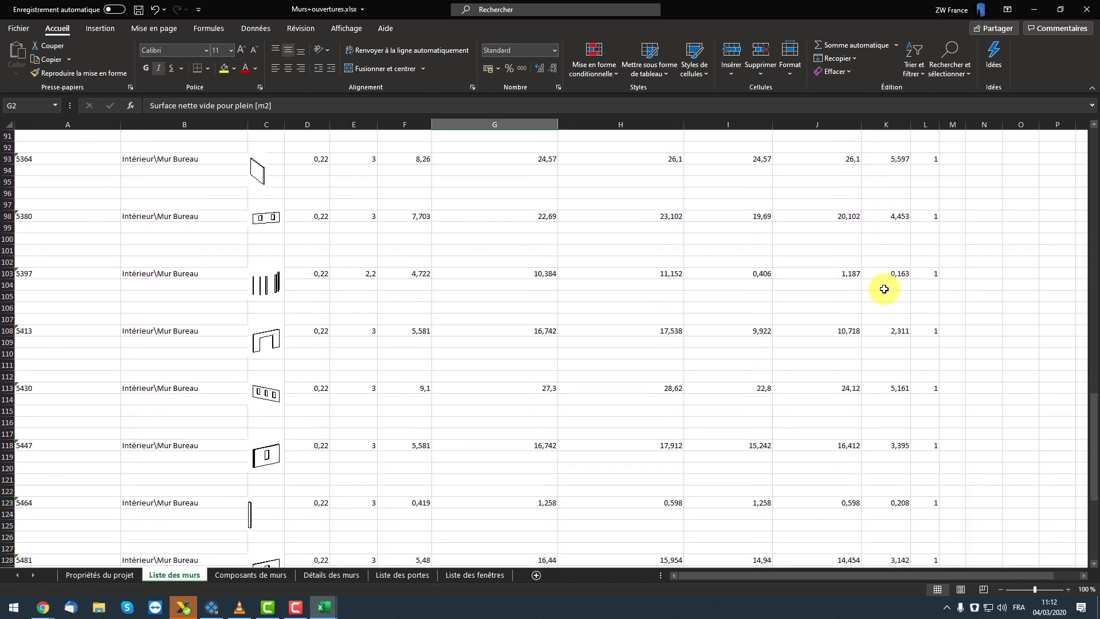
{"action": "scroll", "coordinate": [884, 289], "scroll_direction": "down", "scroll_amount": 3}
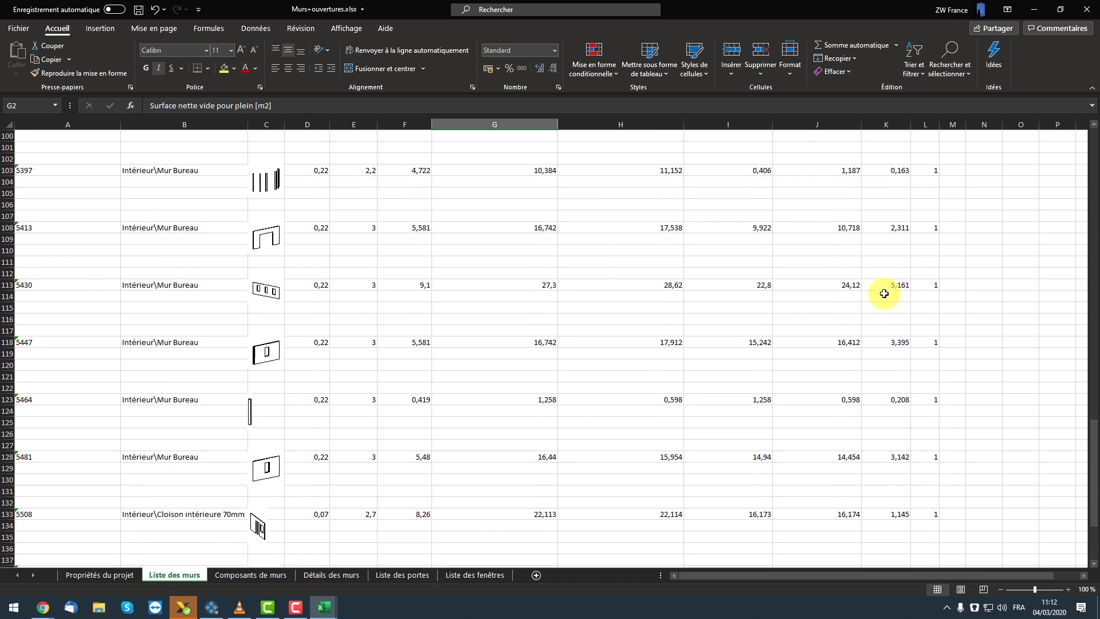
{"action": "scroll", "coordinate": [869, 297], "scroll_direction": "down", "scroll_amount": 3}
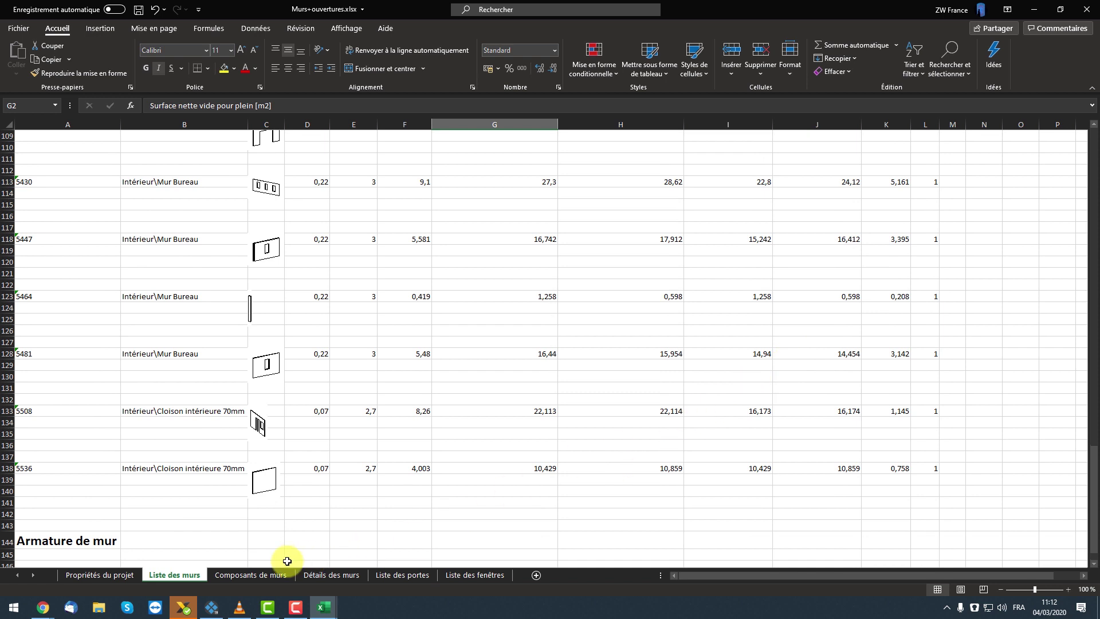
{"action": "scroll", "coordinate": [294, 501], "scroll_direction": "down", "scroll_amount": 5}
{"action": "scroll", "coordinate": [290, 506], "scroll_direction": "up", "scroll_amount": 5}
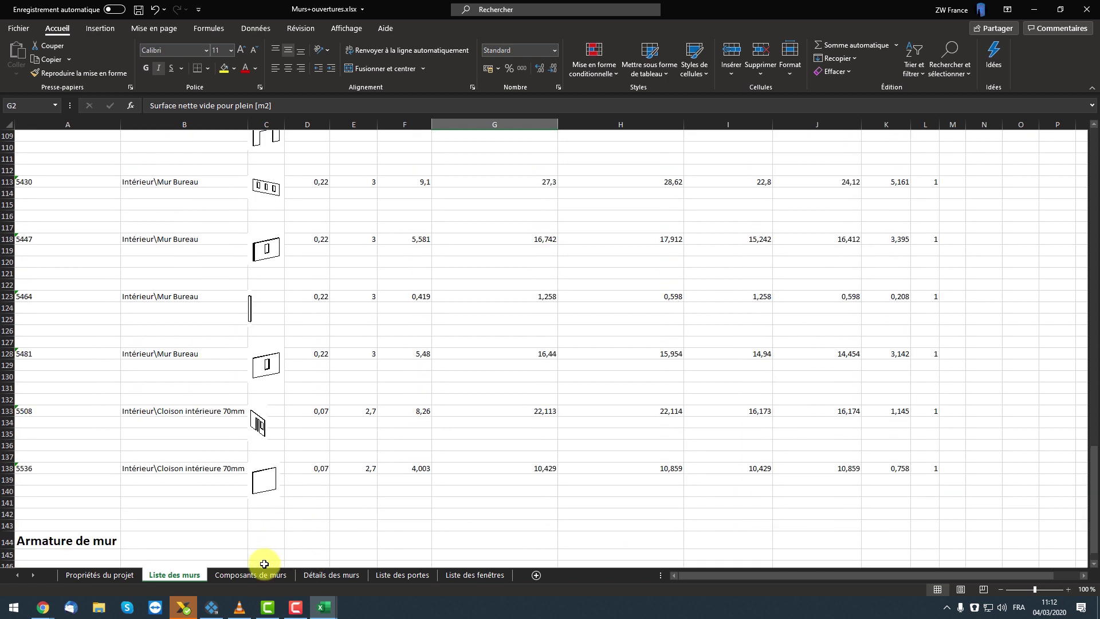
- View the Composants de murs sheet and examine the door names, pictures and dimensions on the Liste des portes sheet
{"action": "left_click", "coordinate": [265, 574]}
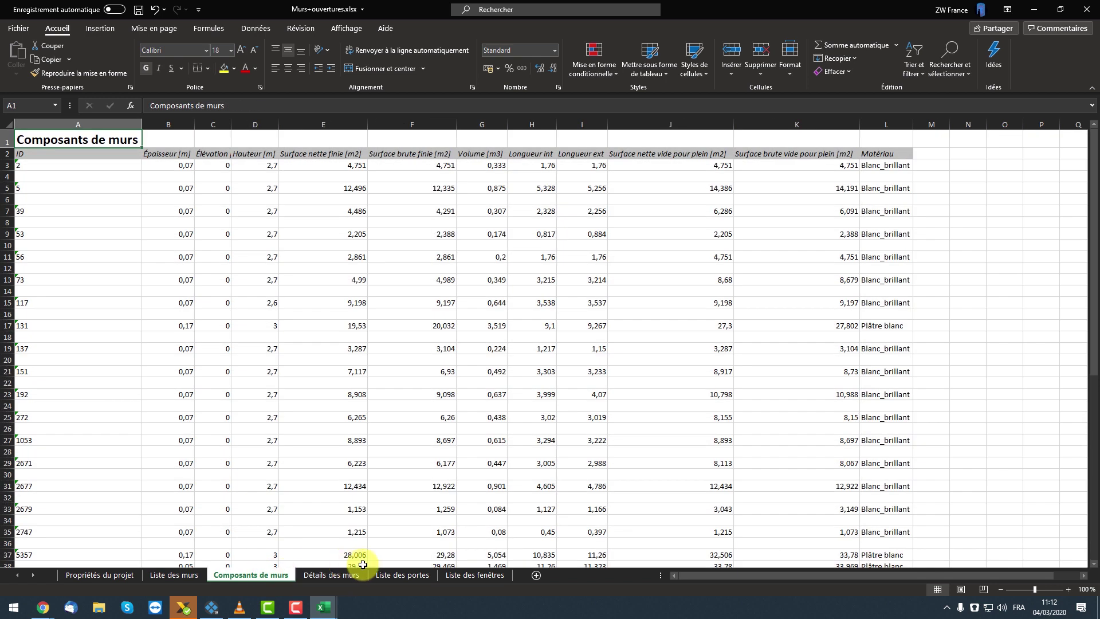
{"action": "left_click", "coordinate": [400, 576]}
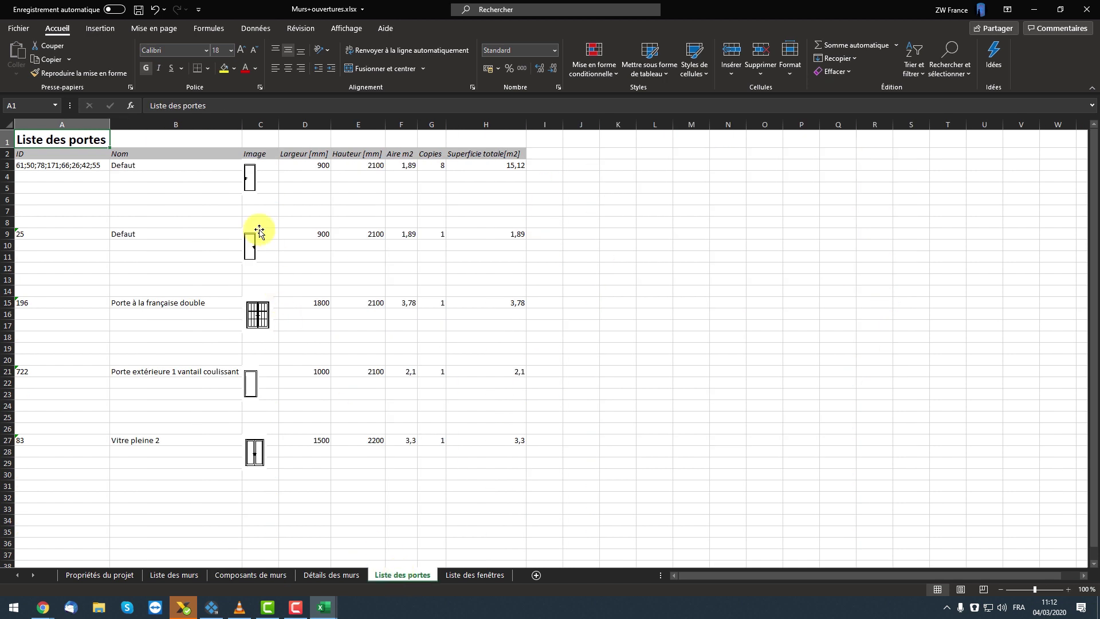
{"action": "left_click_drag", "start_coordinate": [539, 450], "coordinate": [70, 161]}
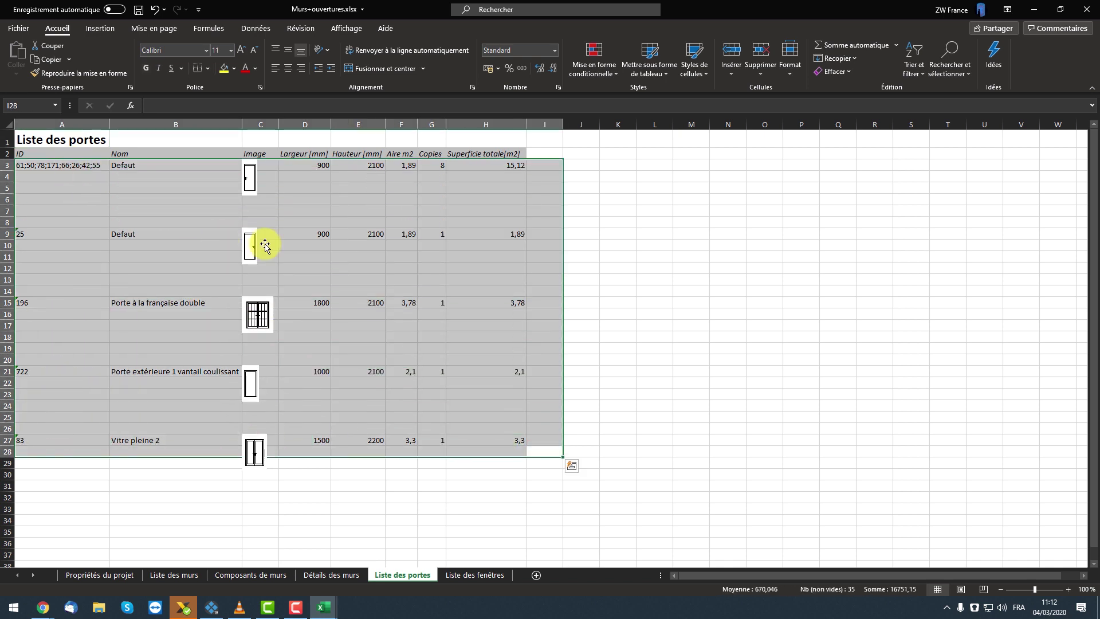
{"action": "left_click", "coordinate": [291, 233]}
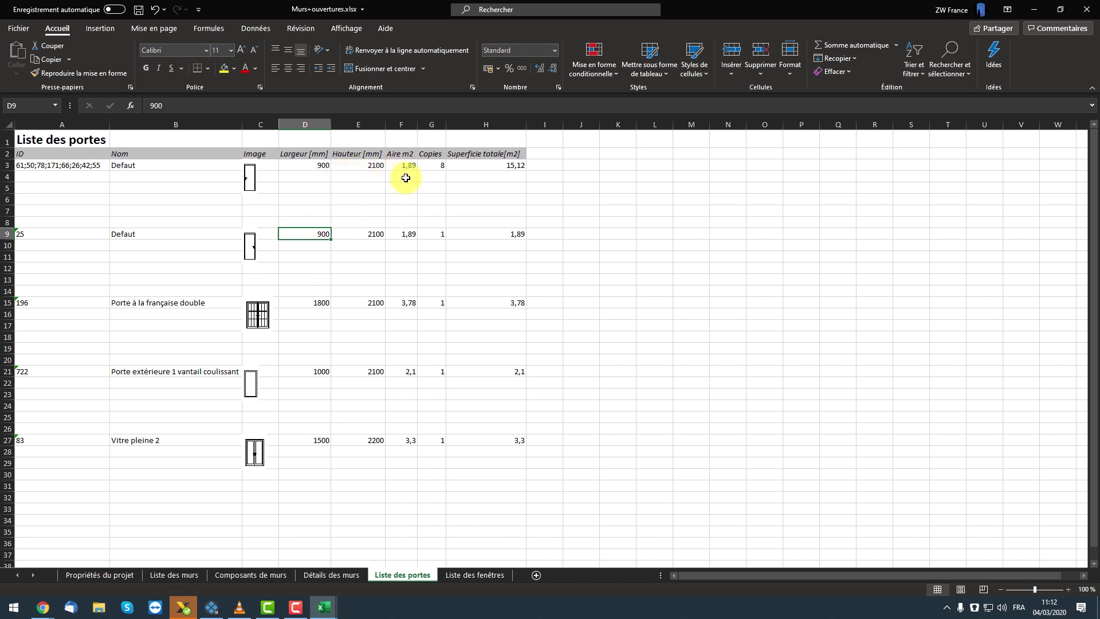
- Examine the windows listed with their IDs, pictures and dimensions on the Liste des fenêtres sheet
{"action": "left_click", "coordinate": [484, 575]}
{"action": "left_click_drag", "start_coordinate": [511, 511], "coordinate": [67, 172]}
{"action": "left_click", "coordinate": [70, 189]}
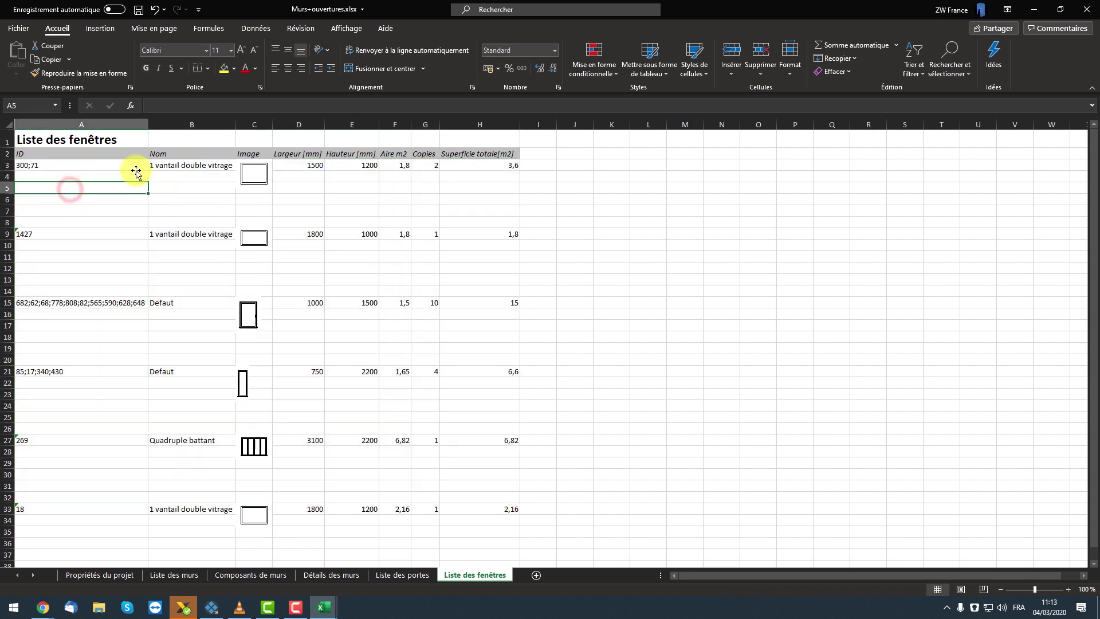
- Switch back to ARCHLine.XP and export the Pièces Excel list with rooms and zones updated, saving it to the desktop as Tableau de surfaces.xlsx
{"action": "left_click", "coordinate": [1034, 9]}
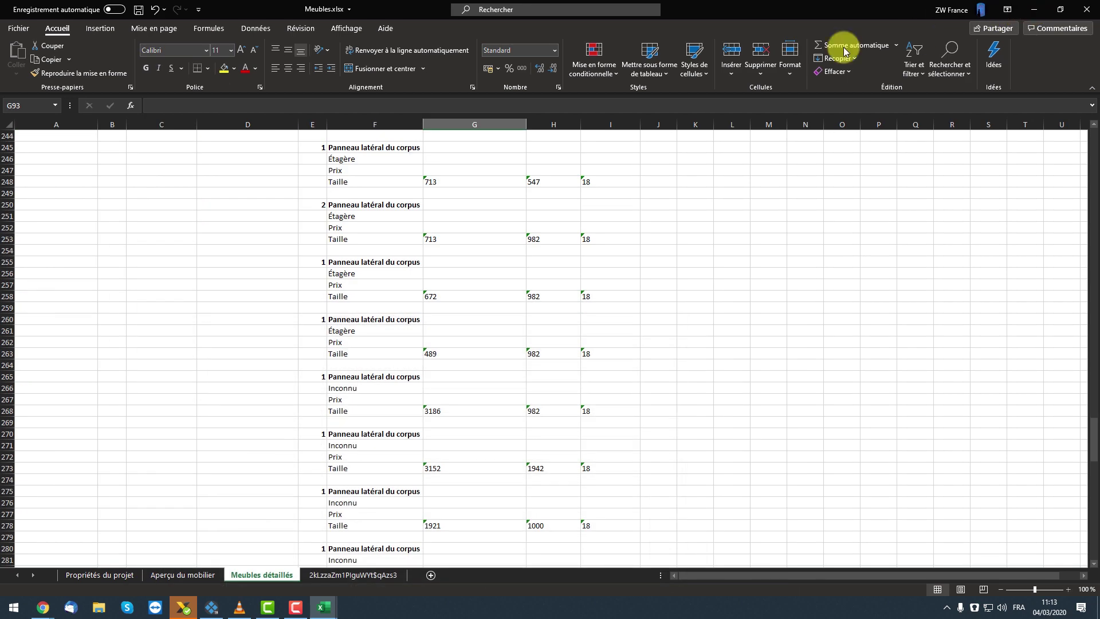
{"action": "left_click", "coordinate": [1034, 10]}
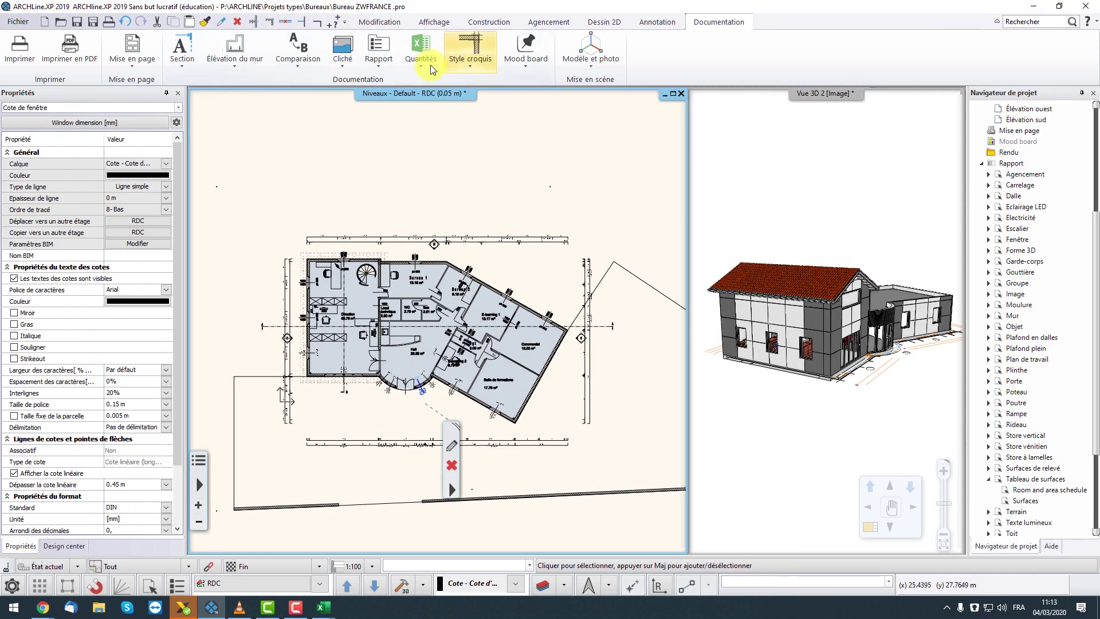
{"action": "left_click", "coordinate": [431, 70]}
{"action": "left_click", "coordinate": [435, 84]}
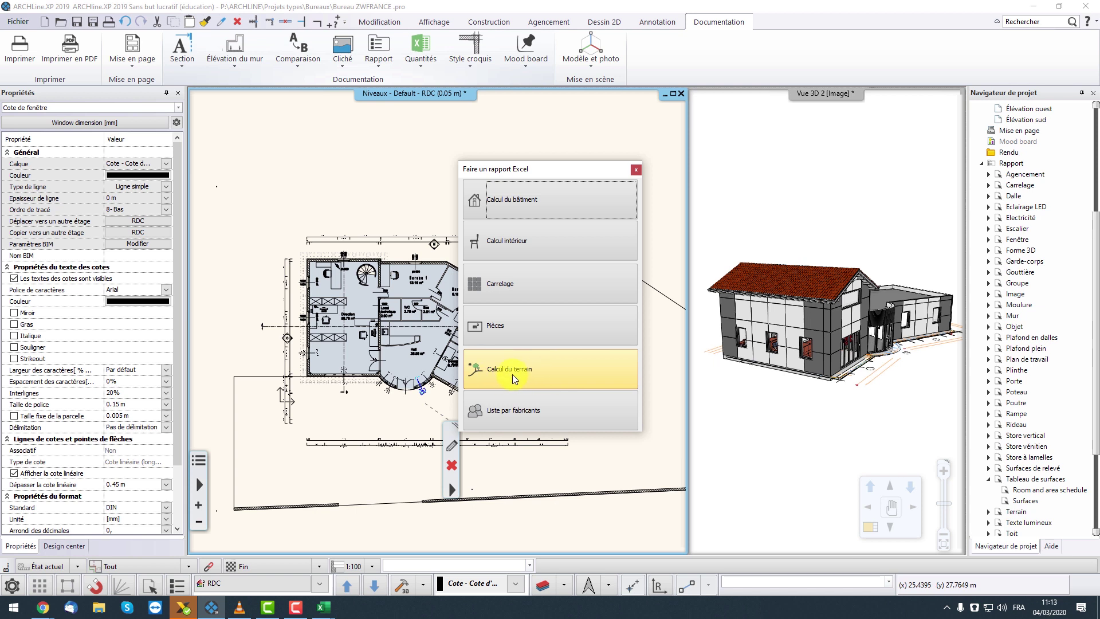
{"action": "left_click", "coordinate": [496, 332]}
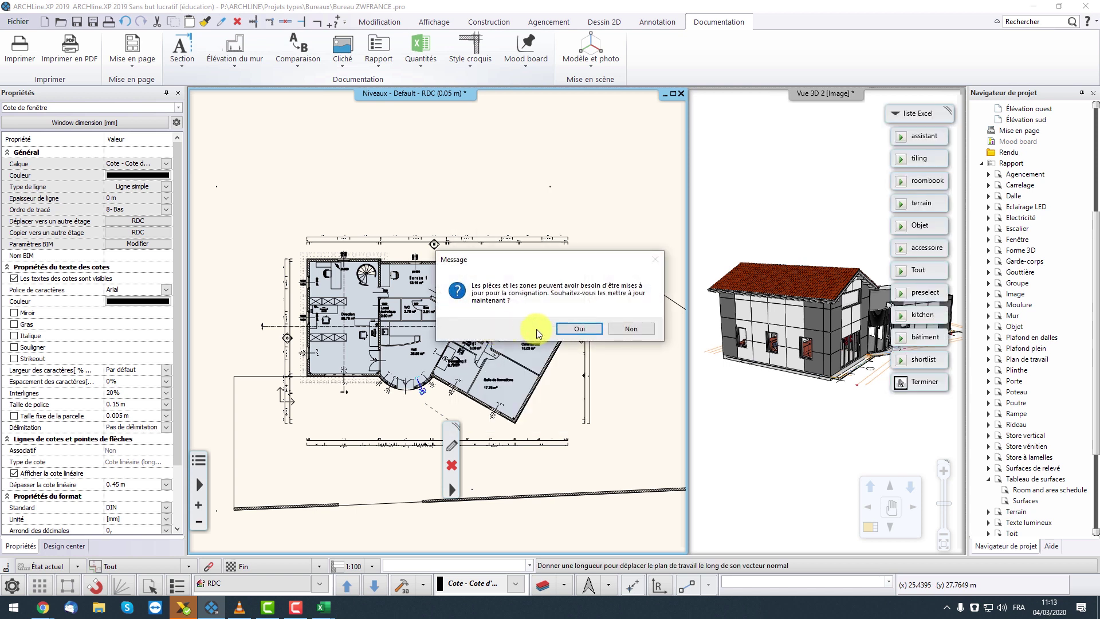
{"action": "left_click", "coordinate": [570, 331]}
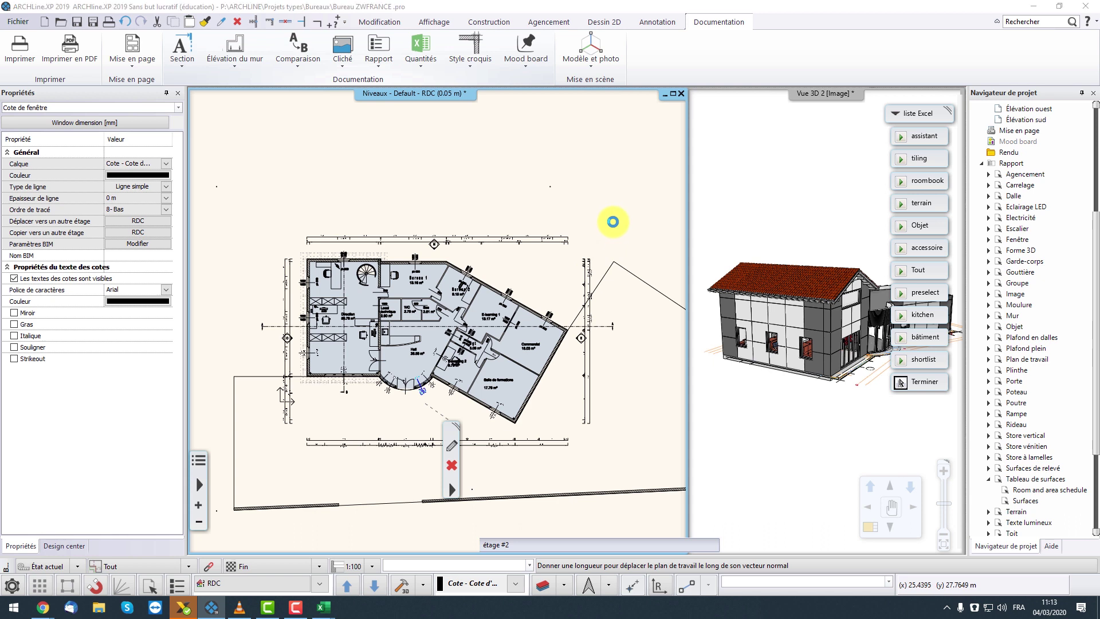
{"action": "left_click", "coordinate": [420, 251]}
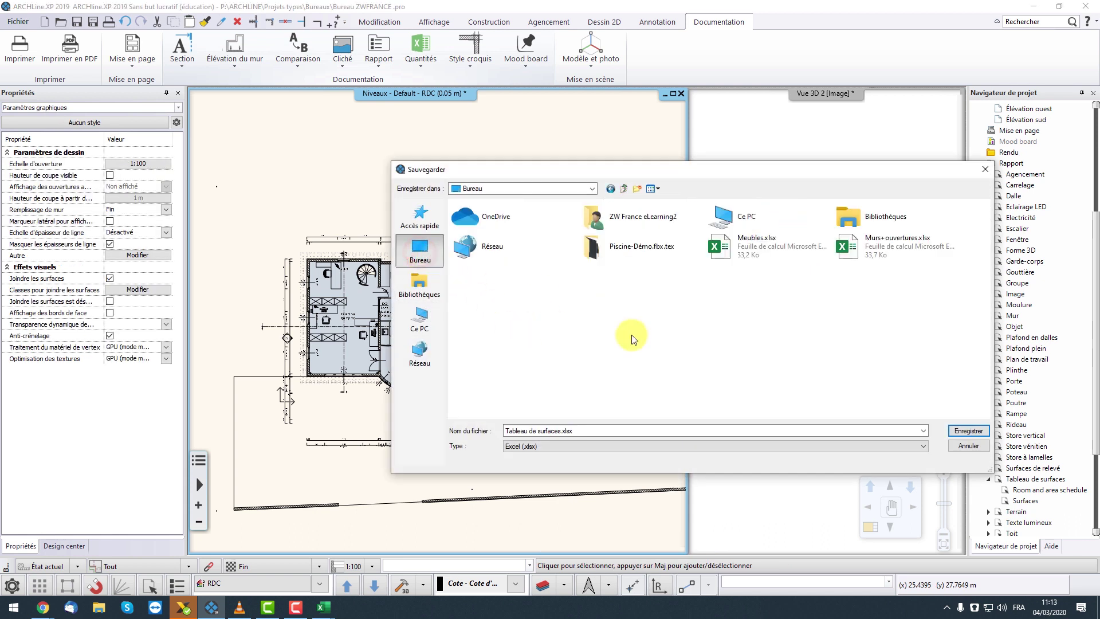
{"action": "left_click", "coordinate": [968, 431]}
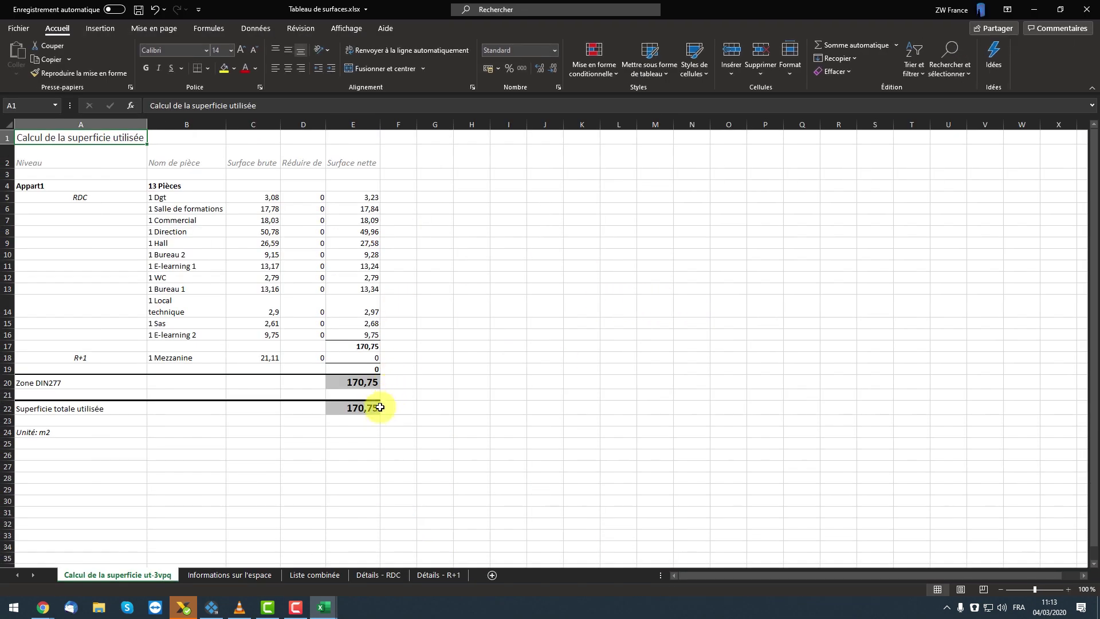
- In the Calcul de la superficie utilisée sheet, examine the room surfaces, the Zone DIN277 total and the RDC net surfaces
{"action": "left_click_drag", "start_coordinate": [380, 407], "coordinate": [62, 141]}
{"action": "left_click", "coordinate": [293, 325]}
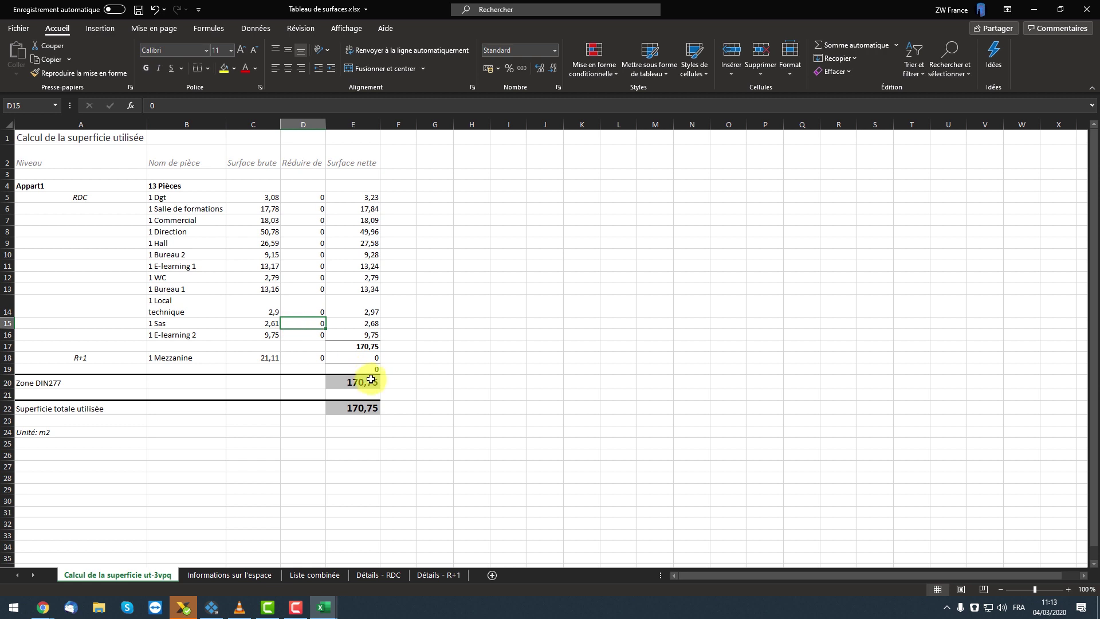
{"action": "left_click", "coordinate": [371, 382]}
{"action": "left_click", "coordinate": [371, 342]}
{"action": "left_click_drag", "start_coordinate": [372, 343], "coordinate": [368, 199]}
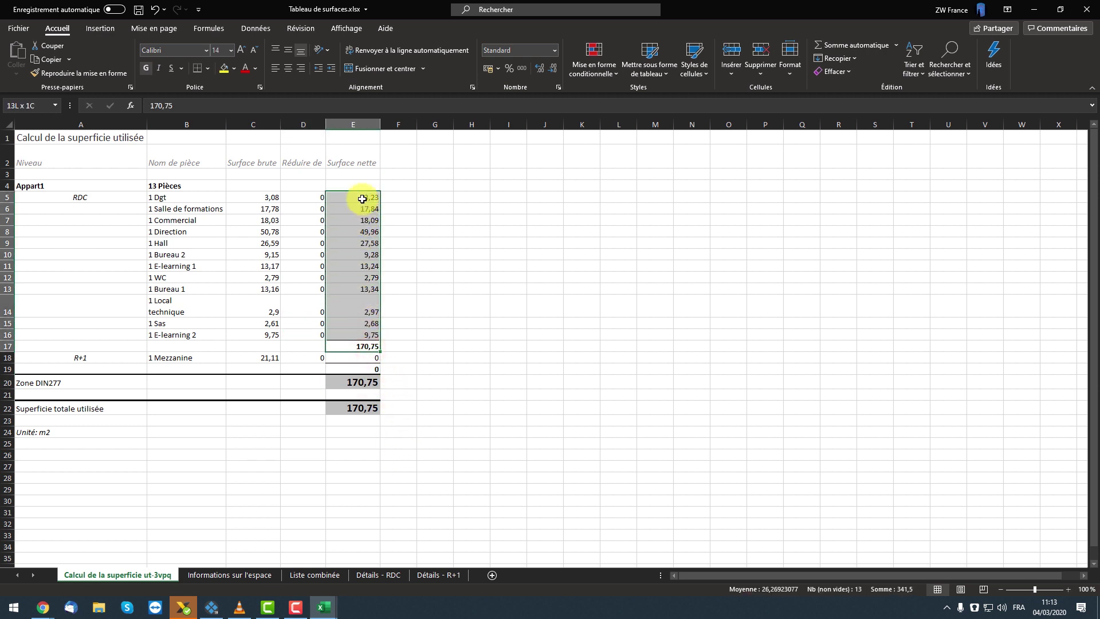